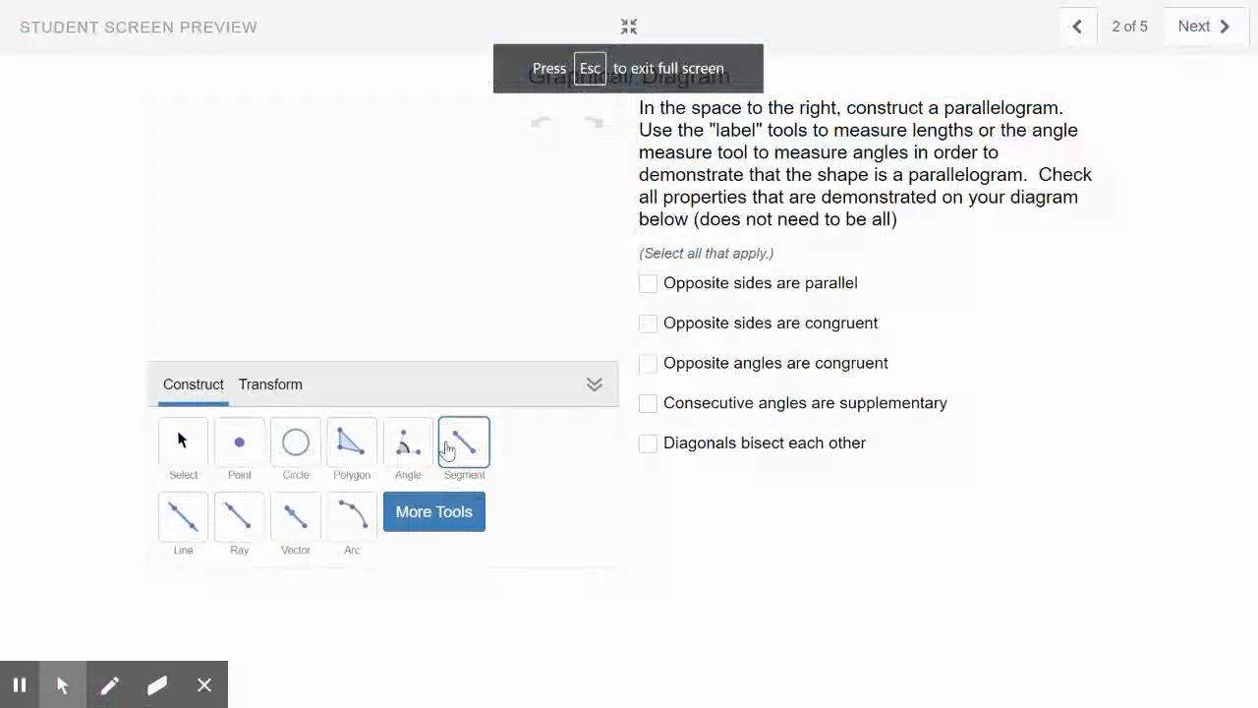
Draw a slanted segment on the empty canvas and place a separate point below its lower-left endpoint
left_click(285, 214)
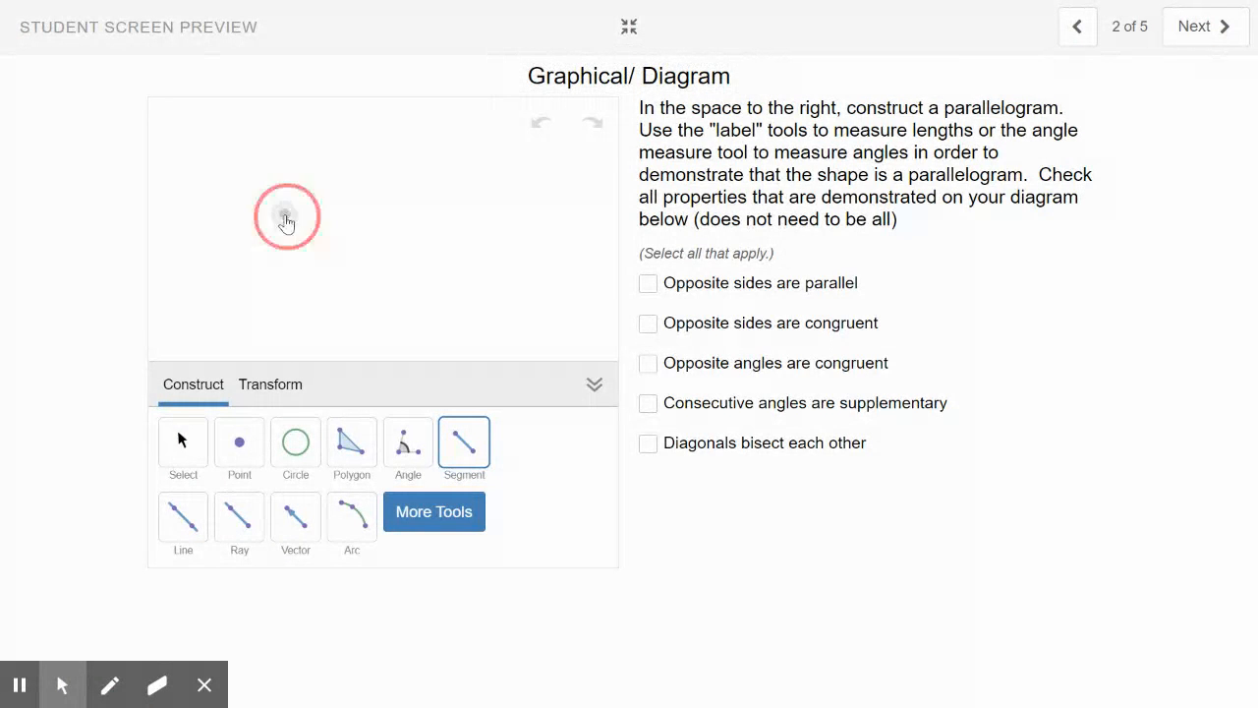
left_click(398, 149)
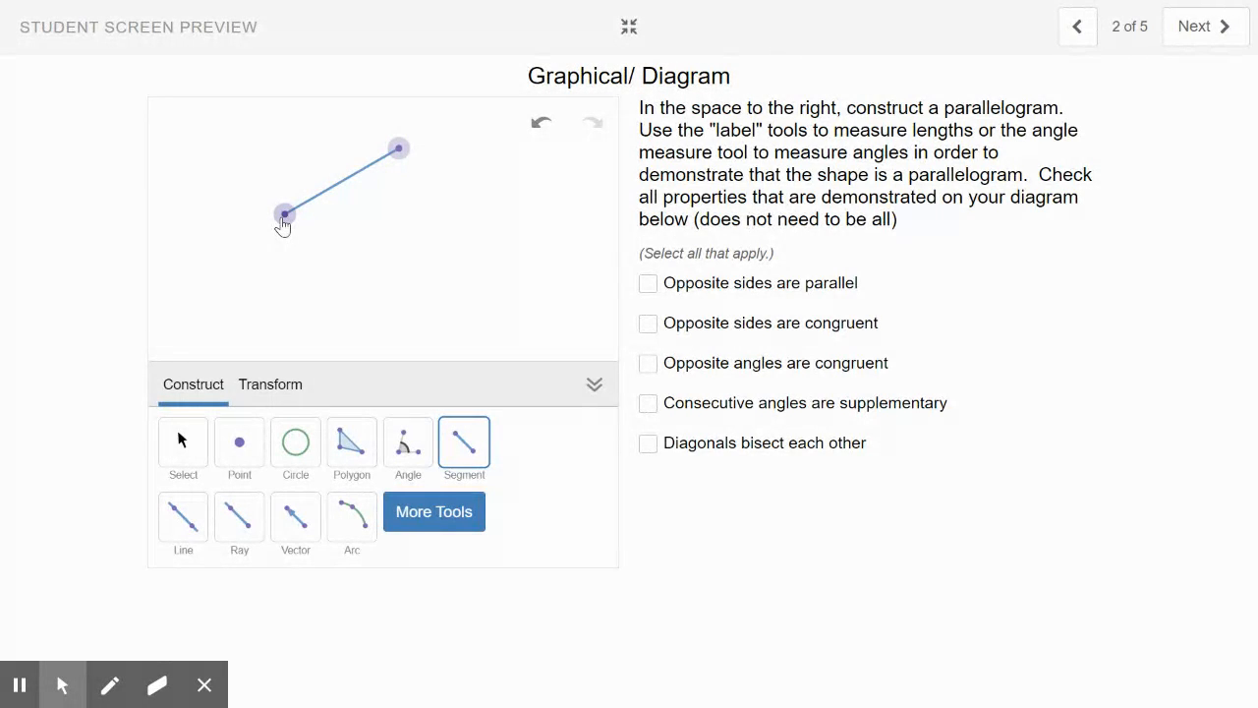
left_click(244, 430)
left_click(278, 305)
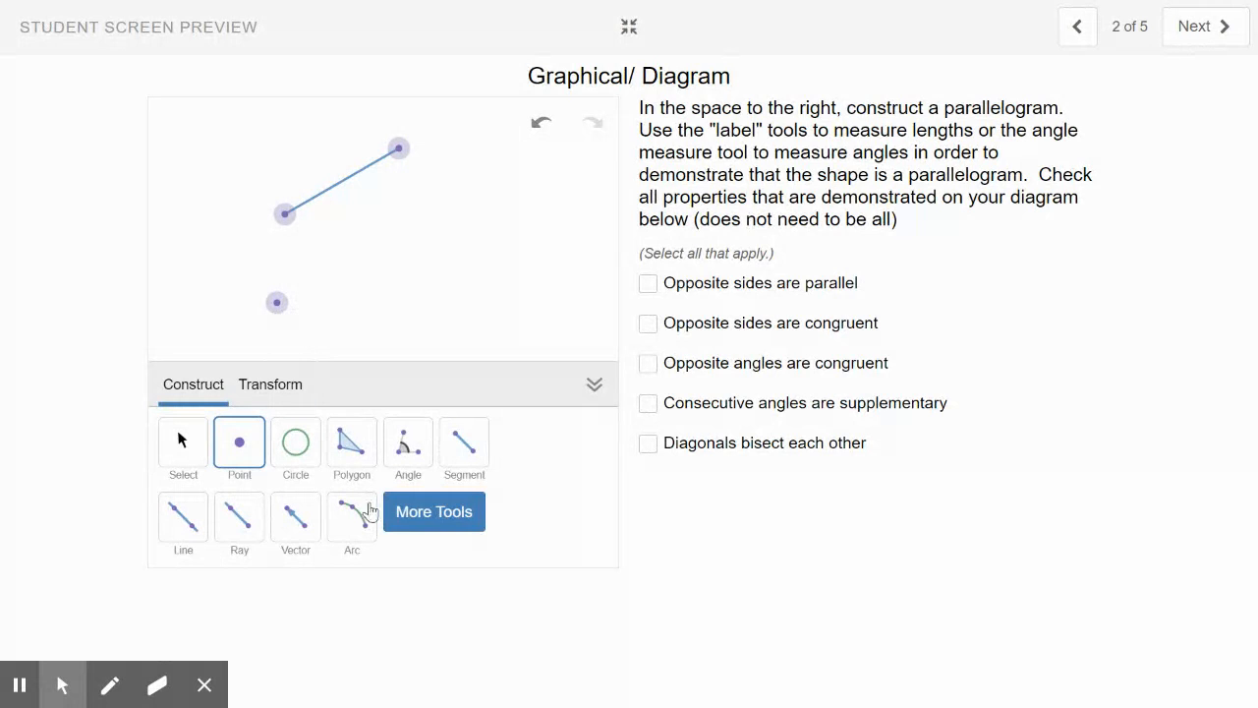
Construct a parallel line to the segment through the separate point below it
left_click(413, 529)
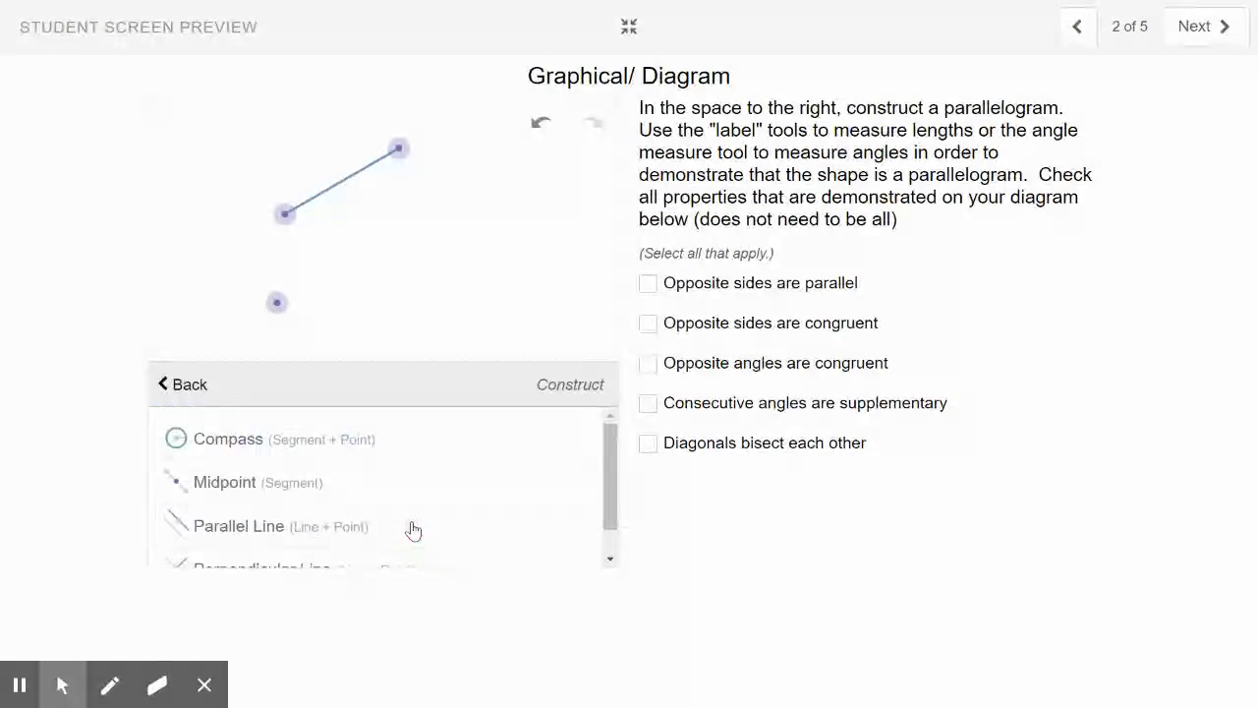
left_click(239, 527)
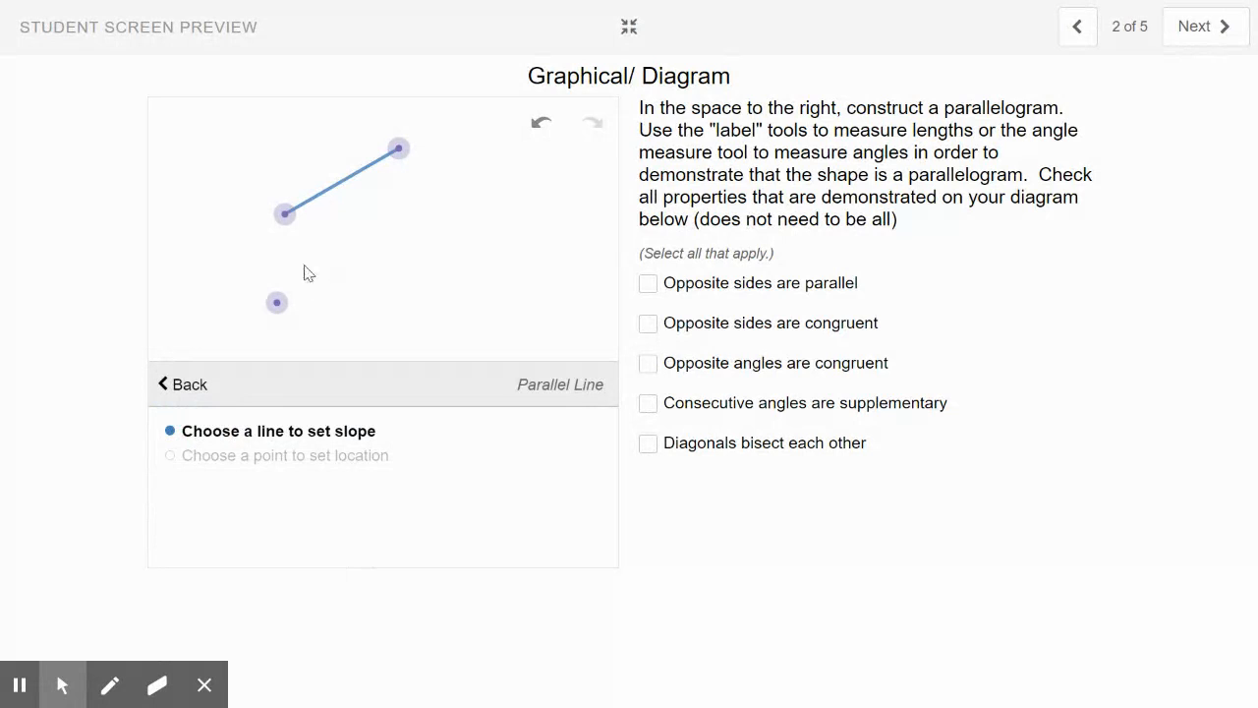
left_click(316, 199)
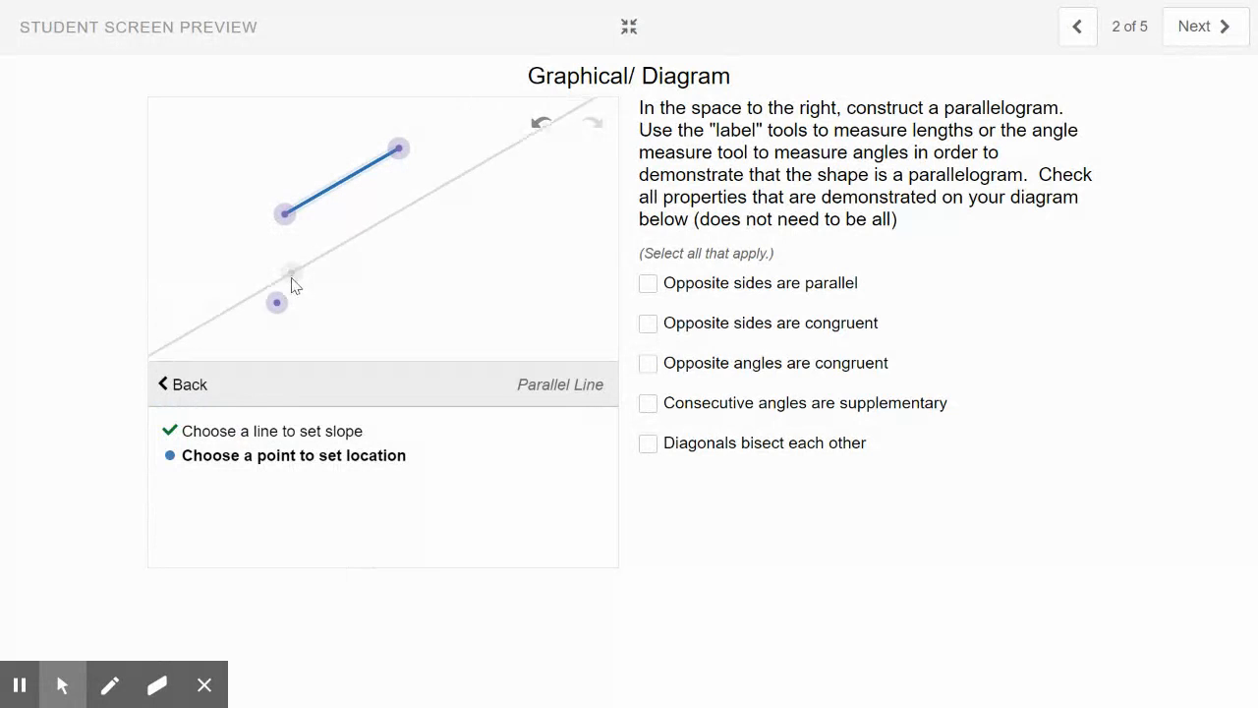
left_click(276, 304)
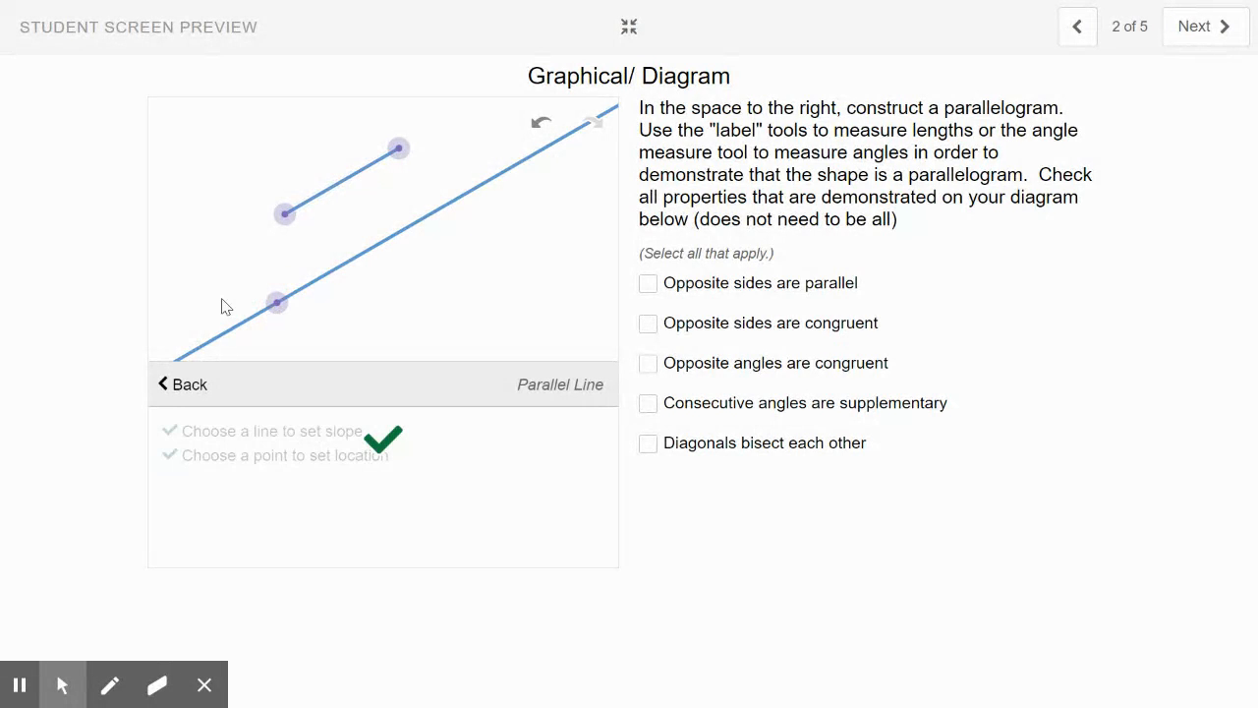
left_click(174, 391)
Move both endpoints of the segment outward so that it becomes longer and less steep, farther above the separate point
left_click(181, 442)
left_click_drag(284, 215, 273, 170)
left_click_drag(398, 149, 436, 131)
Draw a segment joining the upper segment's left endpoint to the point on the parallel line
left_click(465, 443)
left_click(274, 171)
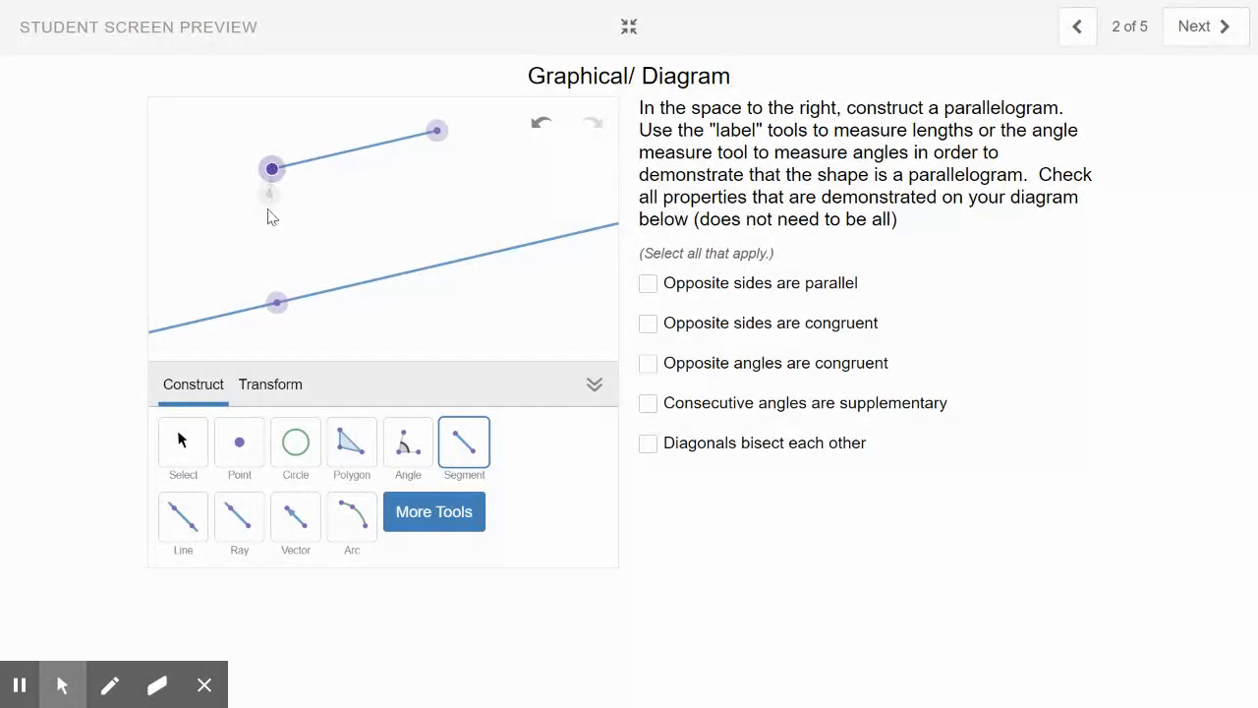
left_click(276, 302)
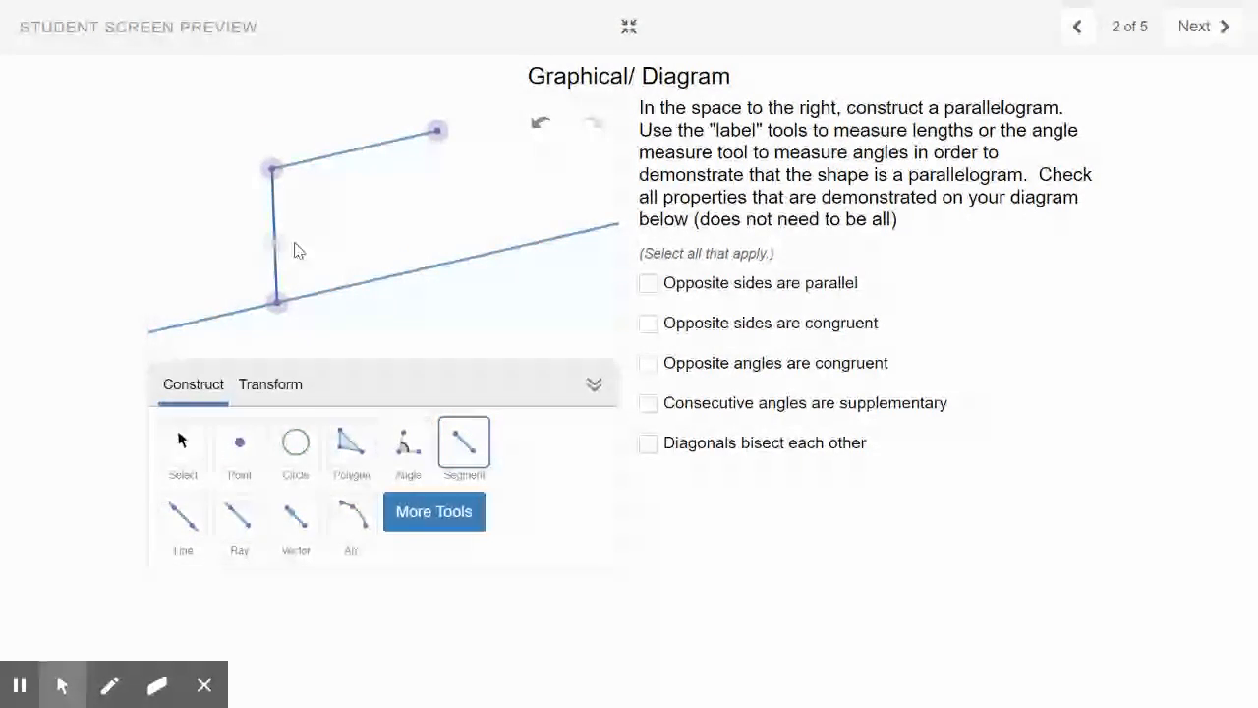
Construct a line parallel to the left side through the upper segment's right endpoint
left_click(393, 515)
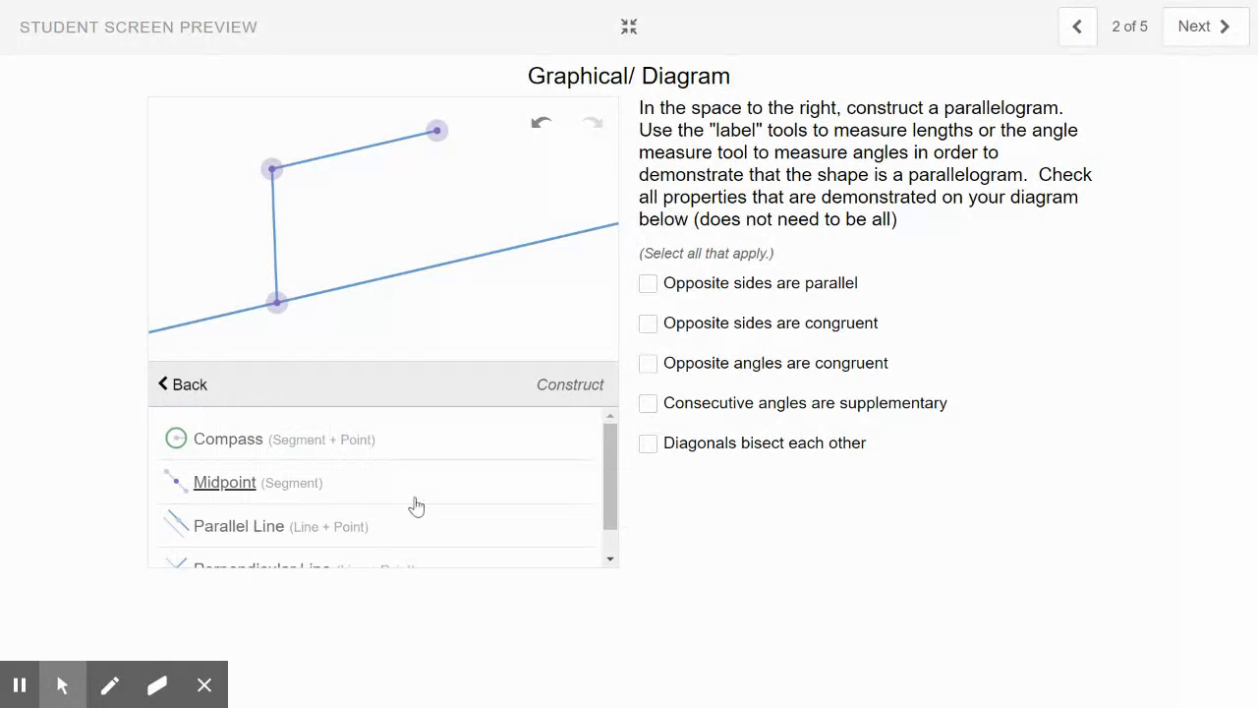
left_click(292, 528)
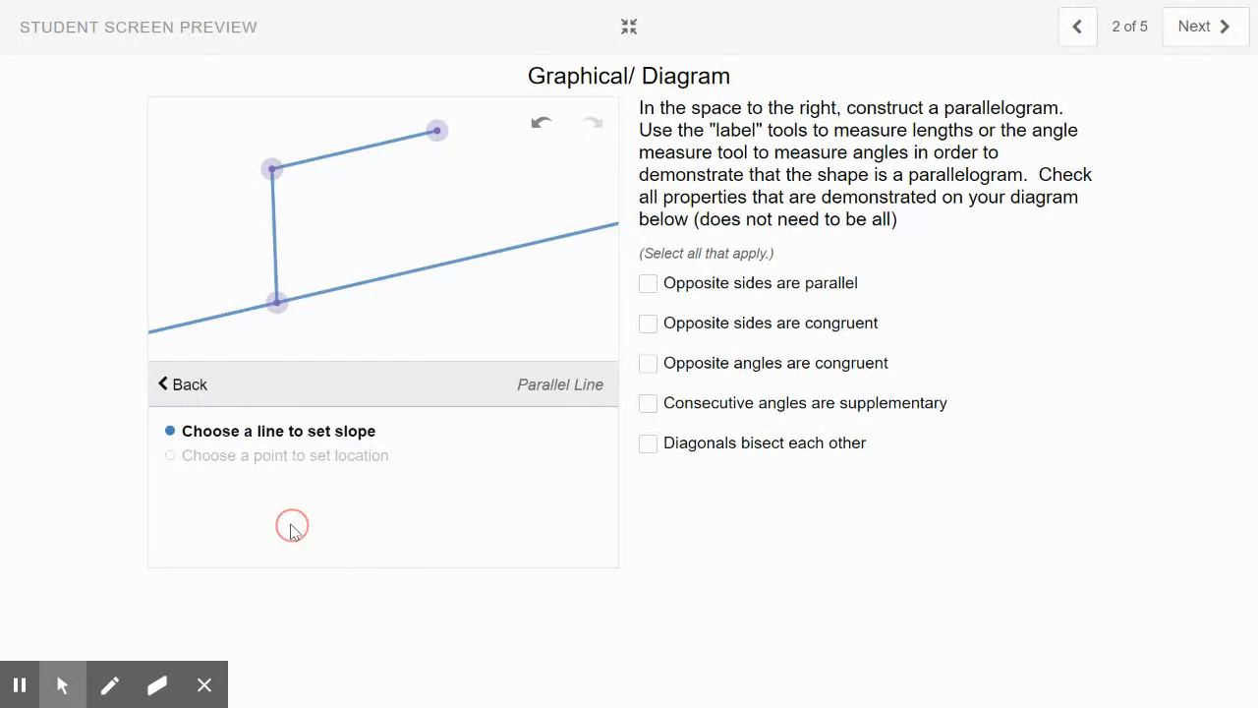
left_click(274, 245)
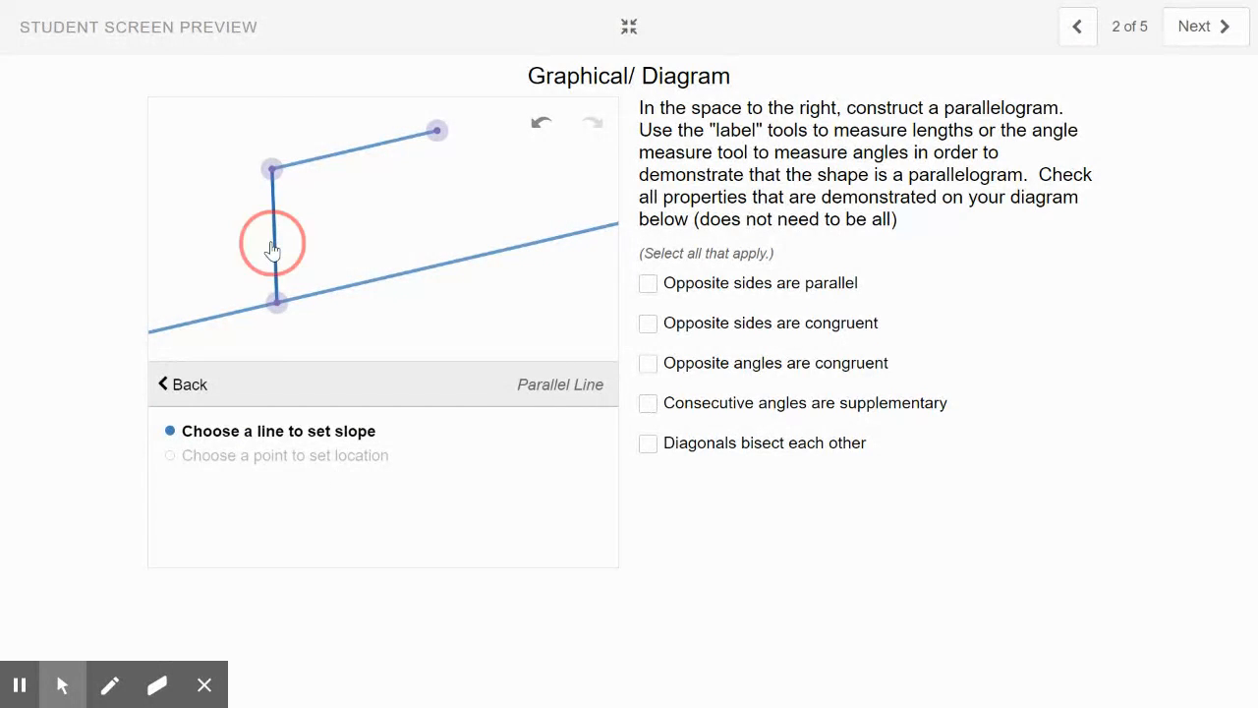
left_click(435, 132)
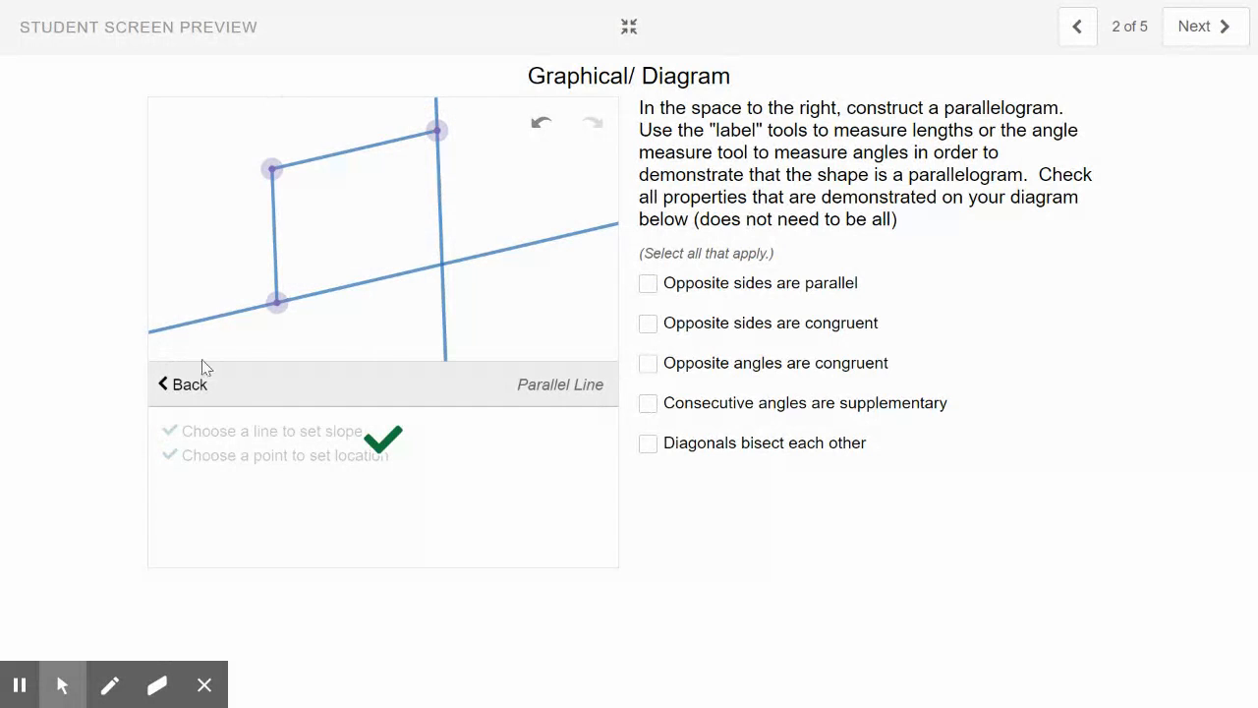
left_click(167, 386)
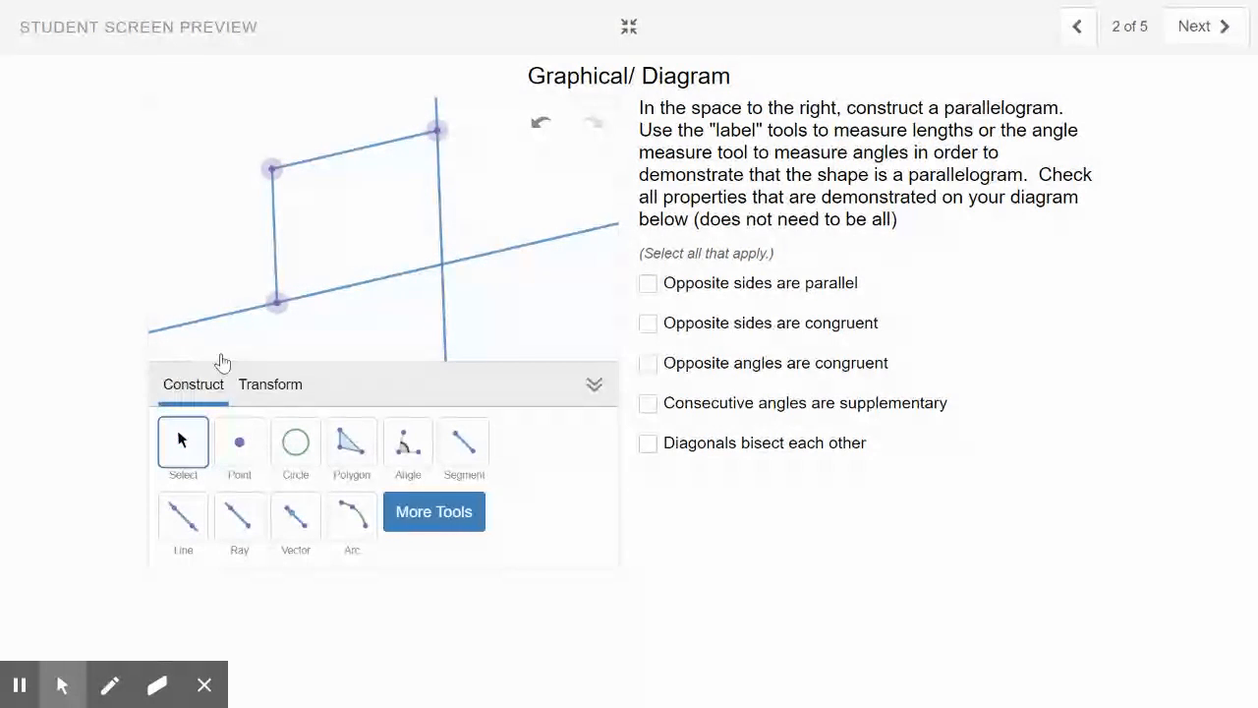
Draw the parallelogram's bottom and right sides as segments meeting at the intersection of the two parallel lines
left_click(463, 443)
left_click(276, 301)
left_click(443, 266)
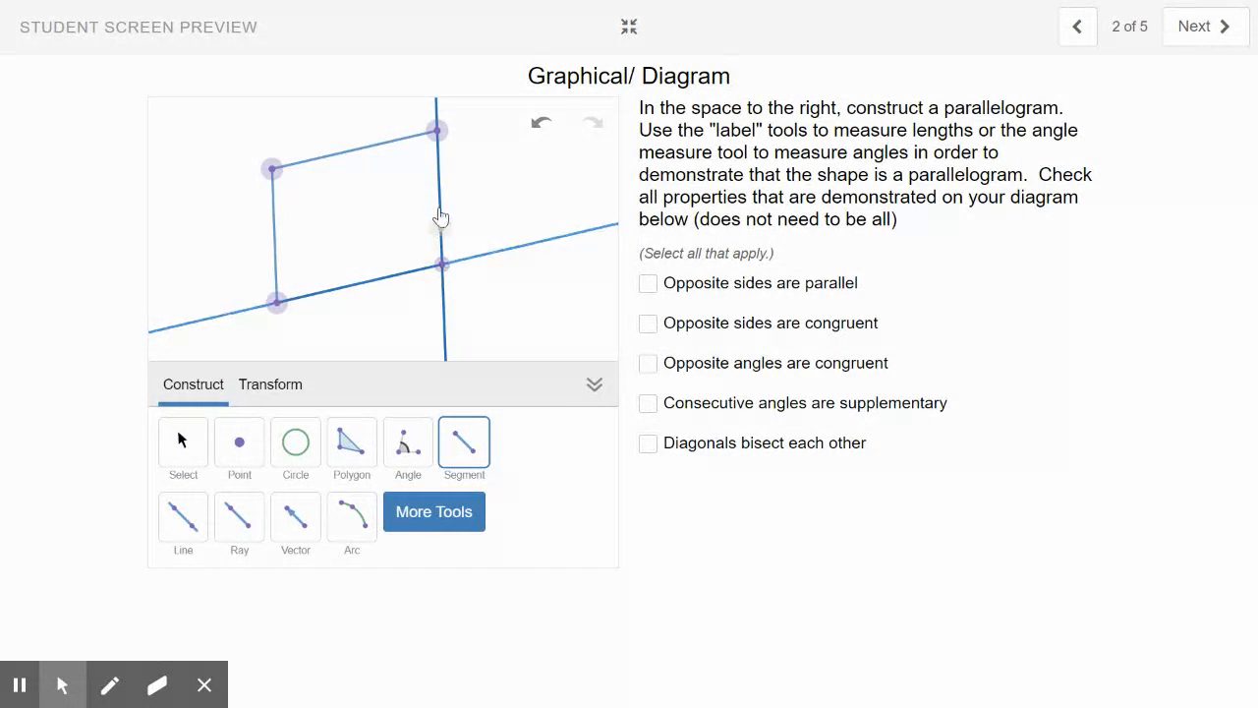
left_click(438, 131)
left_click(442, 262)
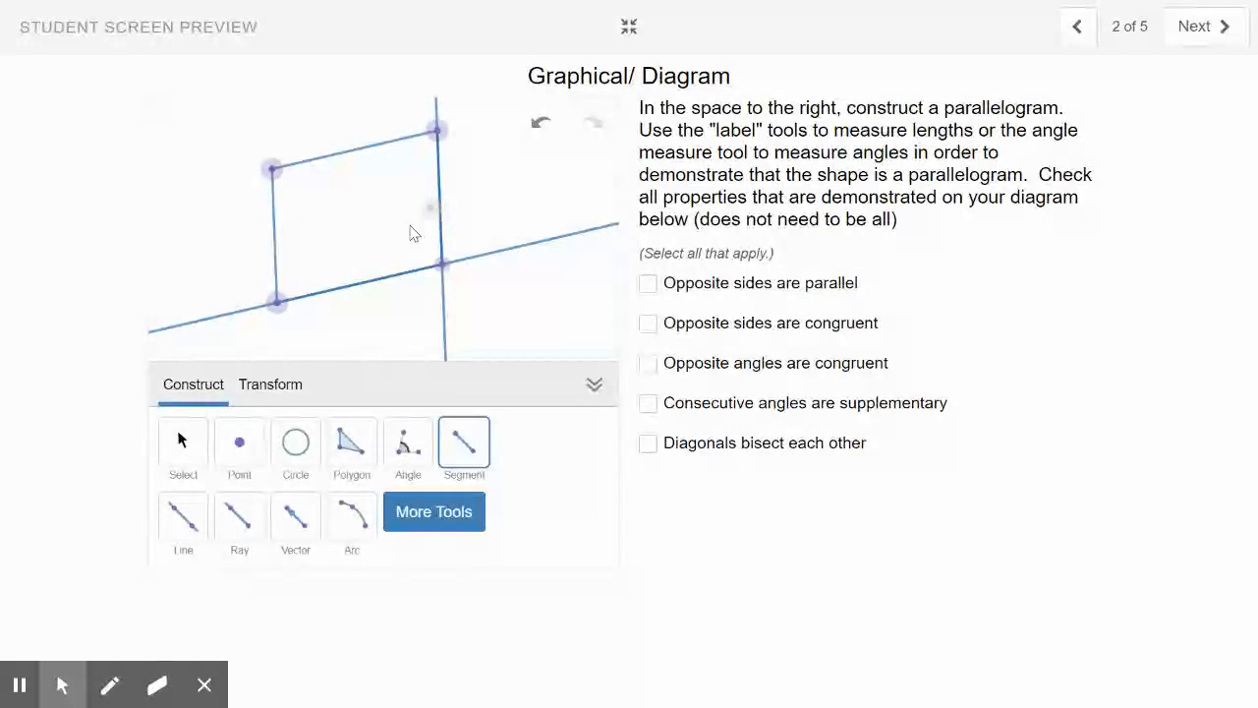
left_click(183, 442)
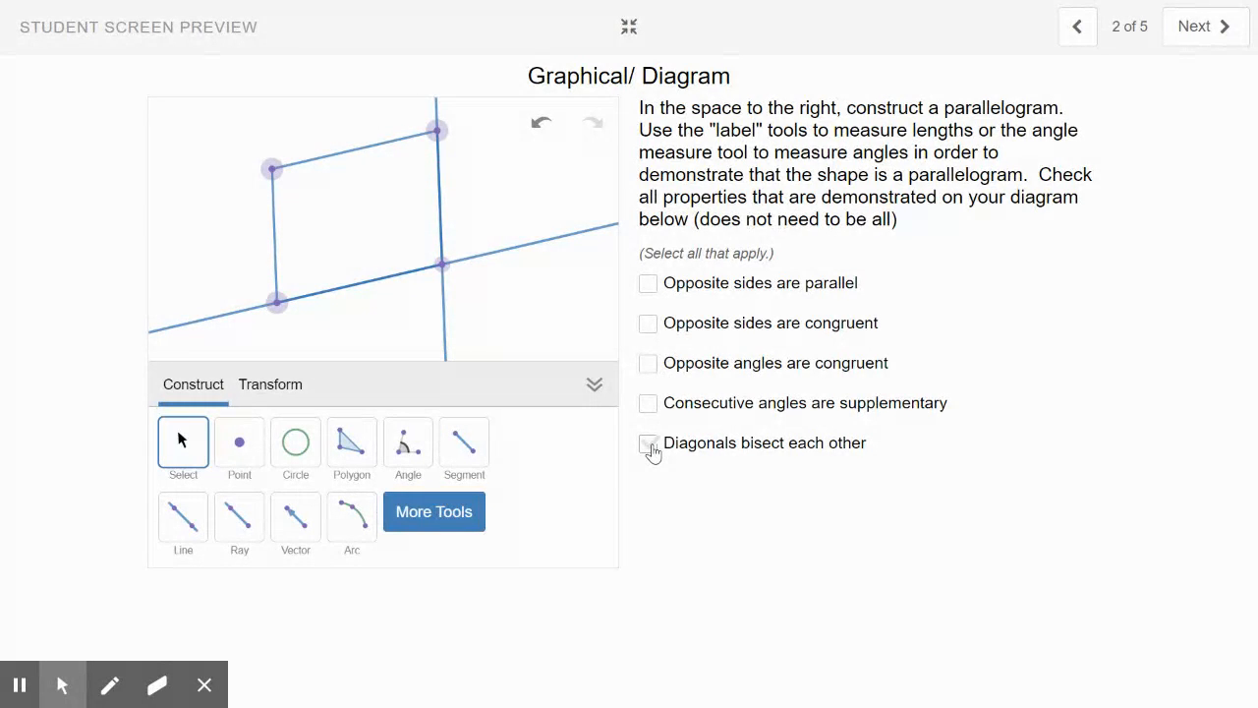
Draw both diagonals of the parallelogram as segments between opposite vertices
left_click(463, 442)
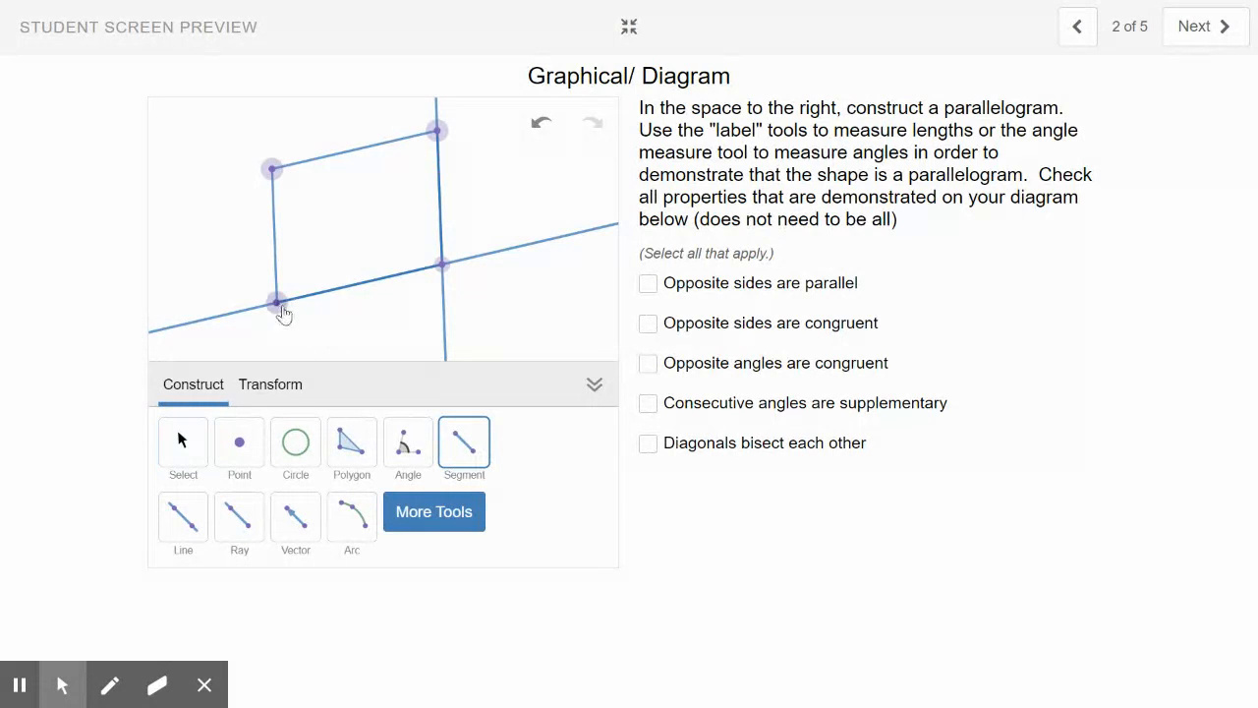
left_click(437, 130)
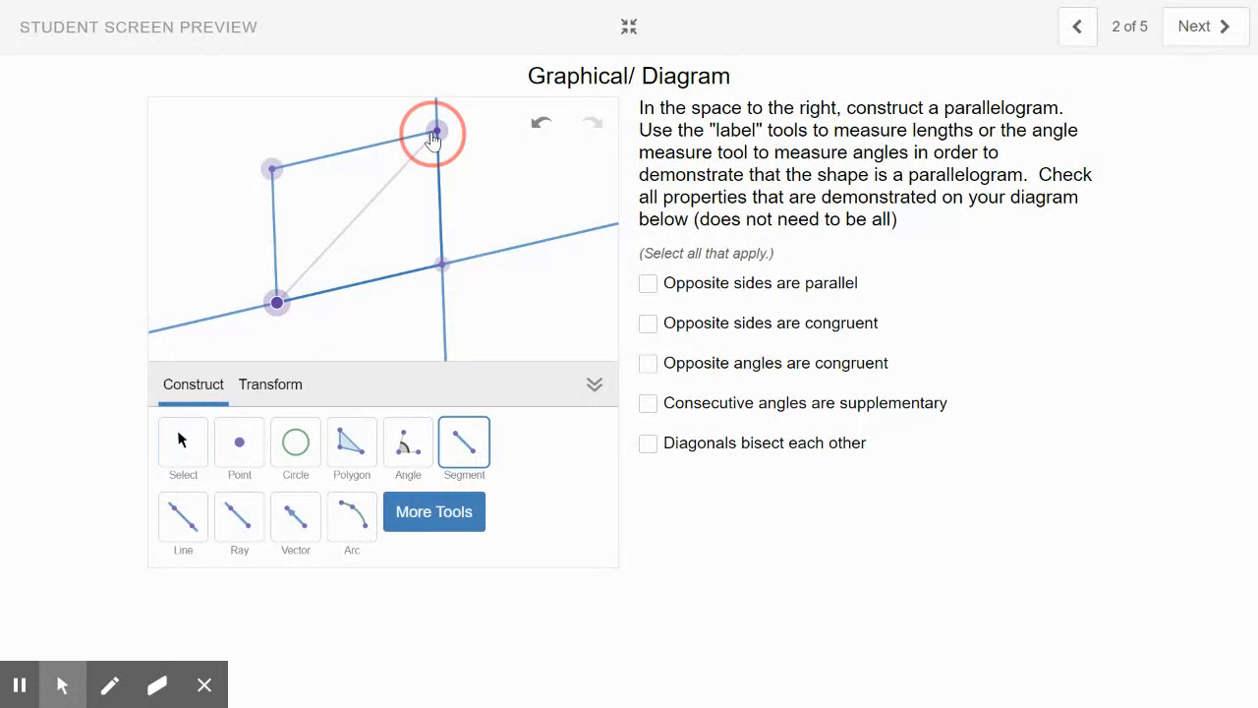
left_click(271, 173)
left_click(442, 267)
Place a point at the intersection of the two diagonals
left_click(238, 441)
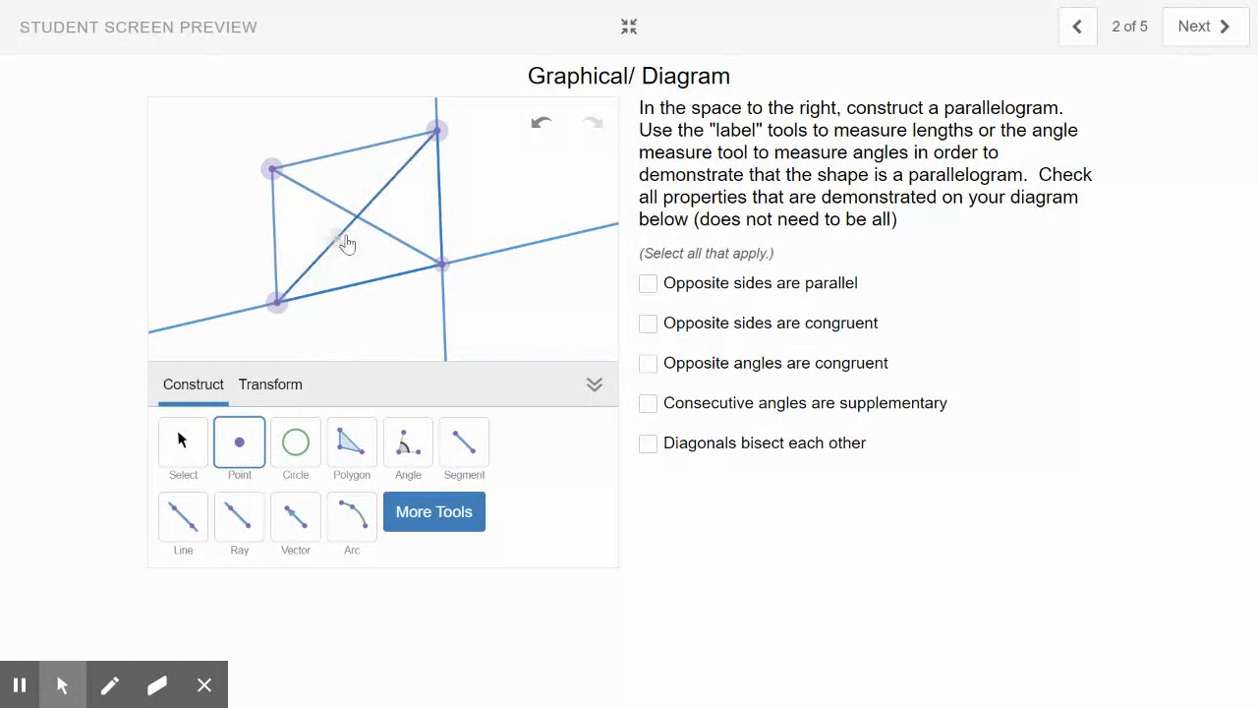
left_click(357, 219)
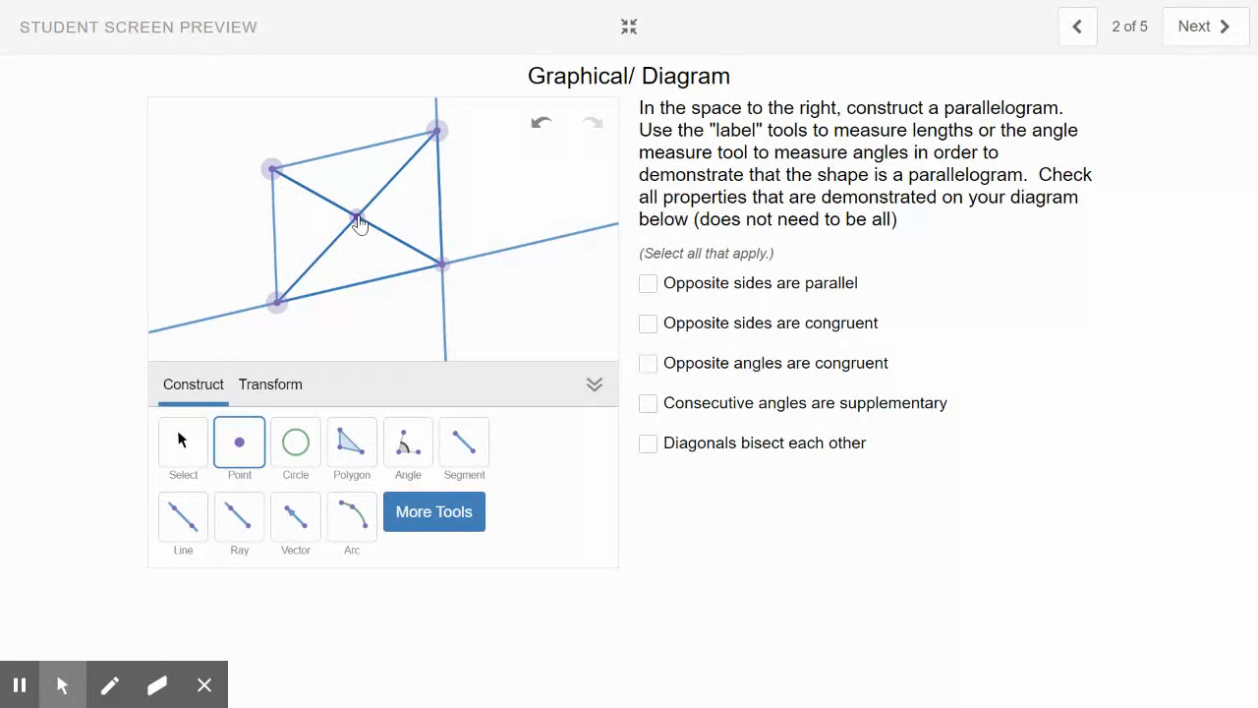
left_click(358, 219)
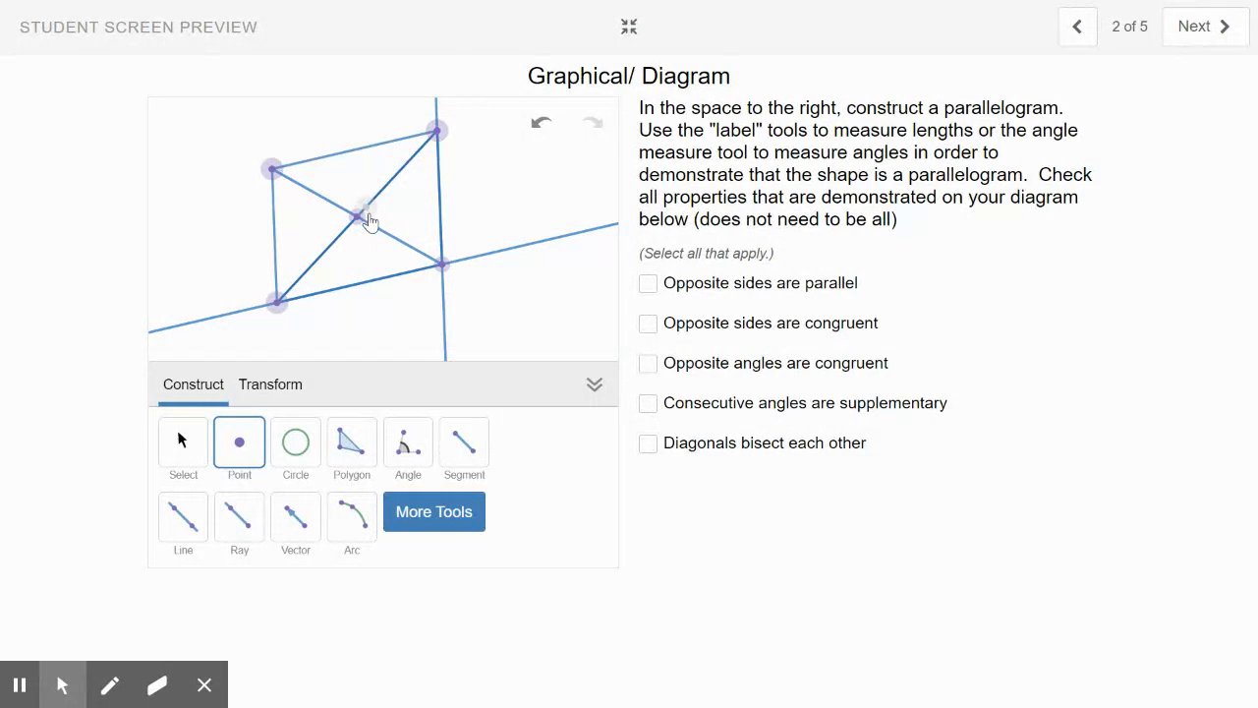
left_click(360, 218)
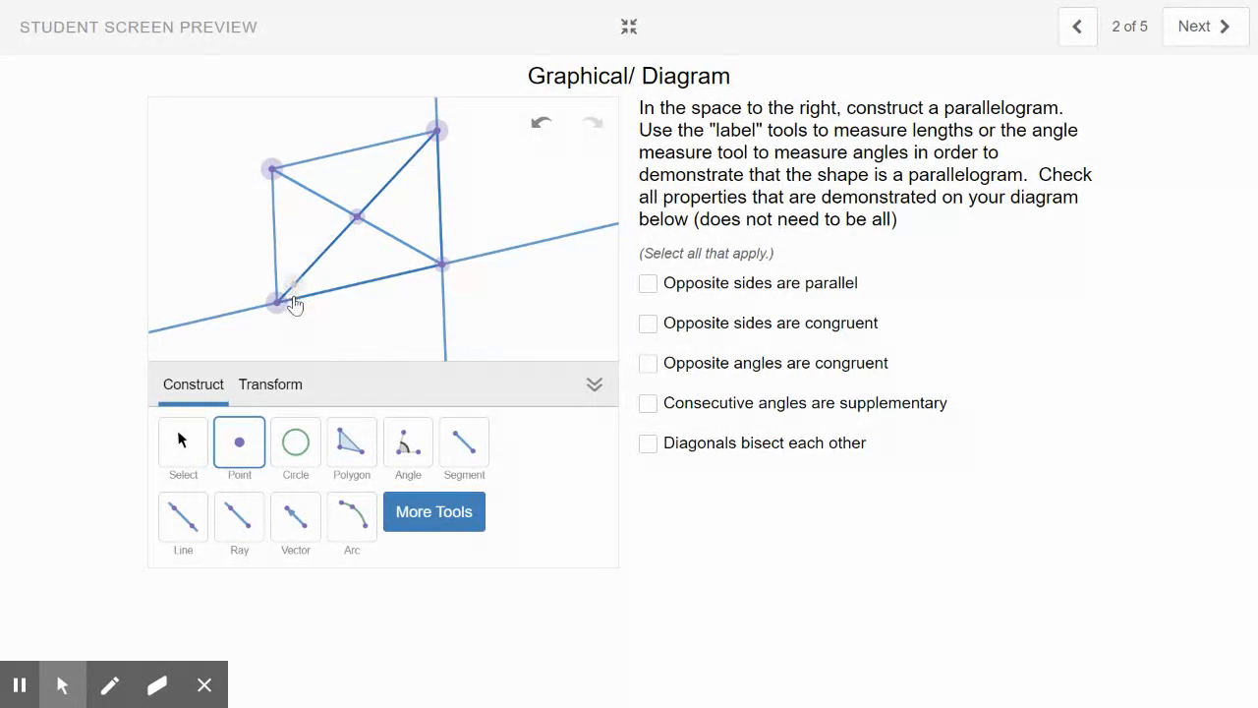
left_click(283, 312)
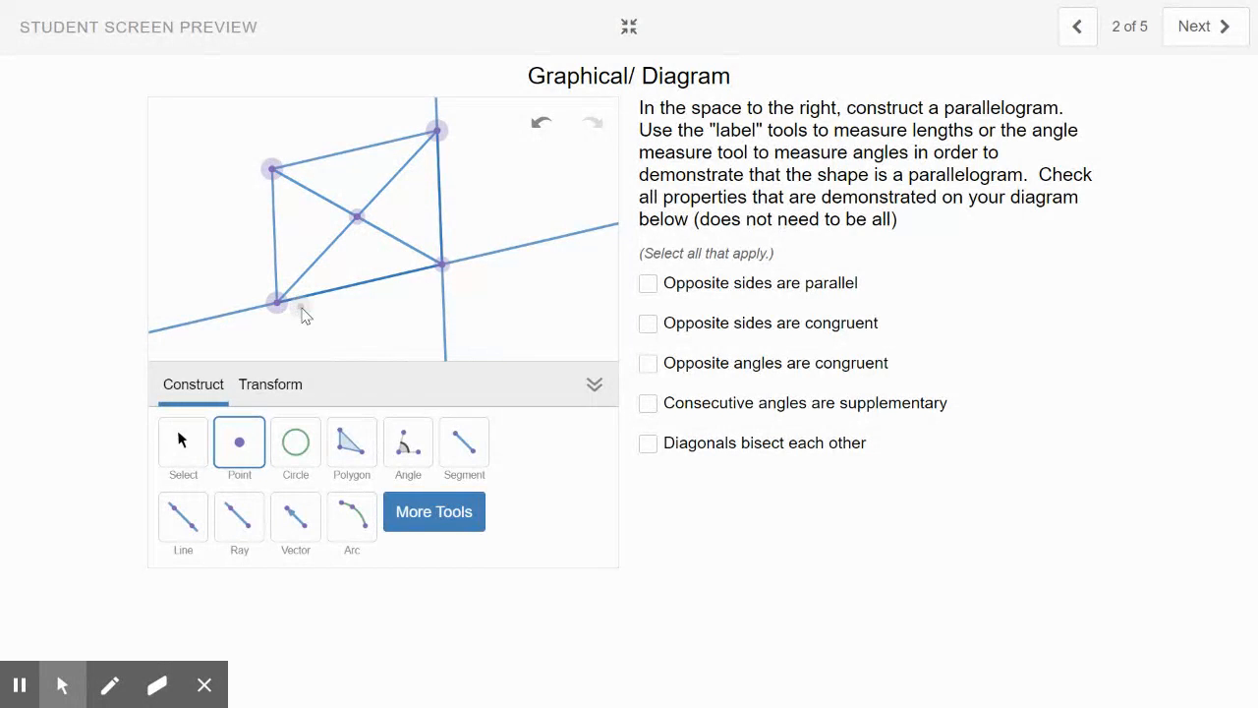
Try the length label on the diagonal from the upper-left to the lower-right vertex, and remove it again
left_click(186, 464)
left_click(326, 258)
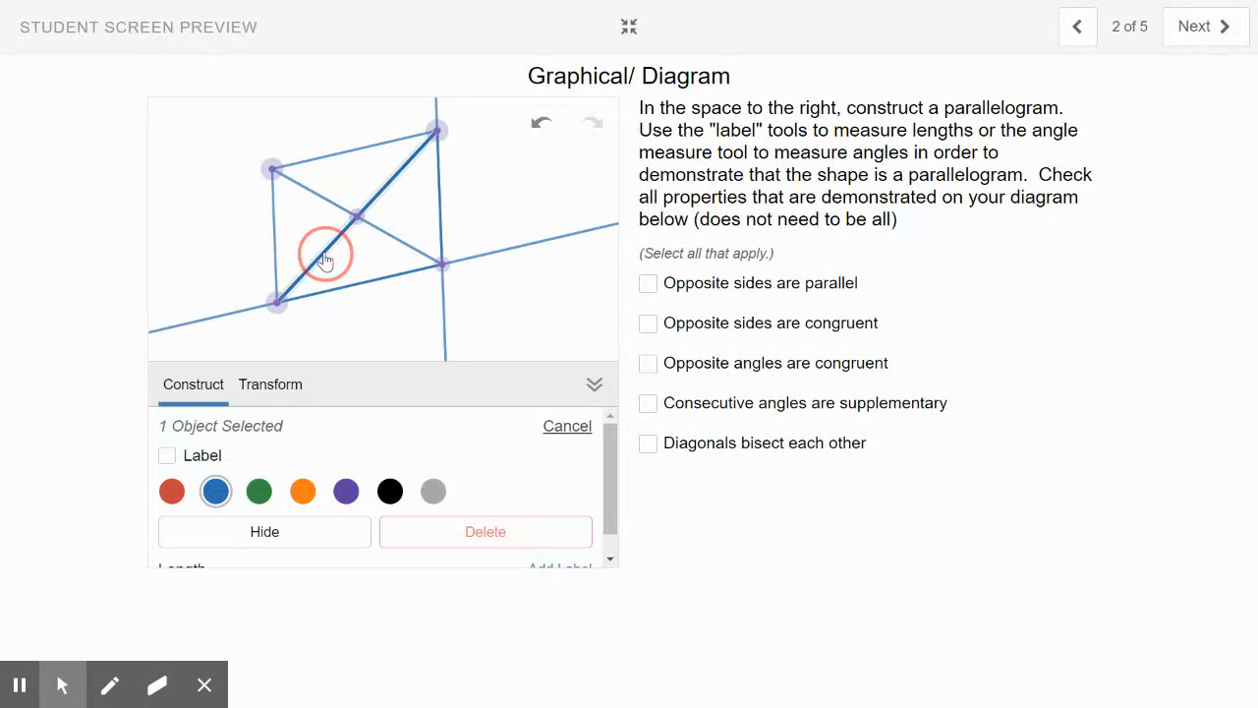
left_click(321, 263)
left_click(409, 259)
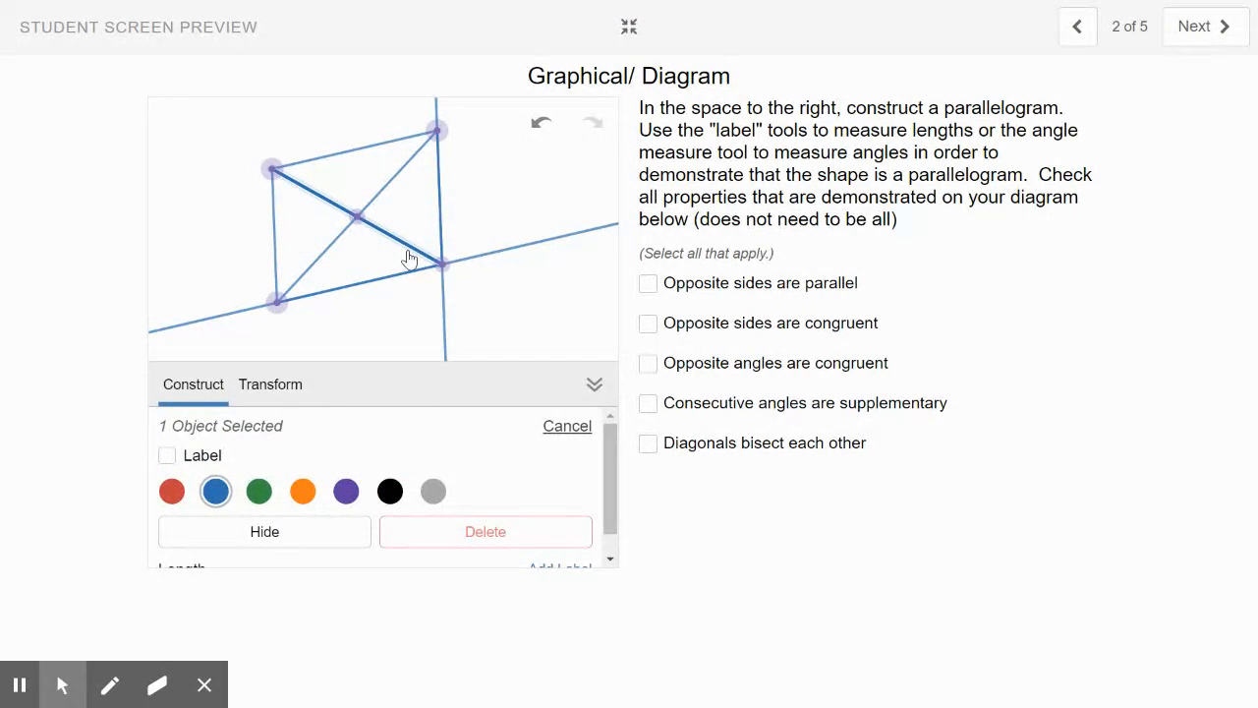
left_click(169, 456)
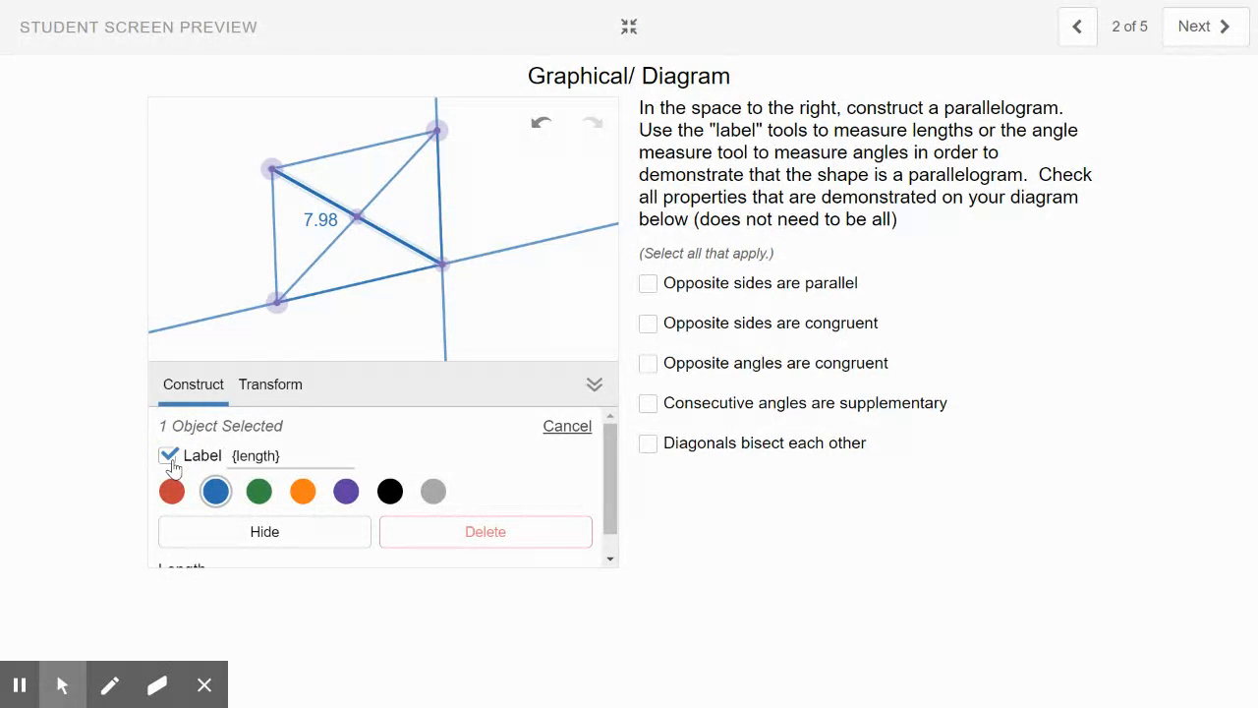
left_click(169, 456)
left_click(374, 239)
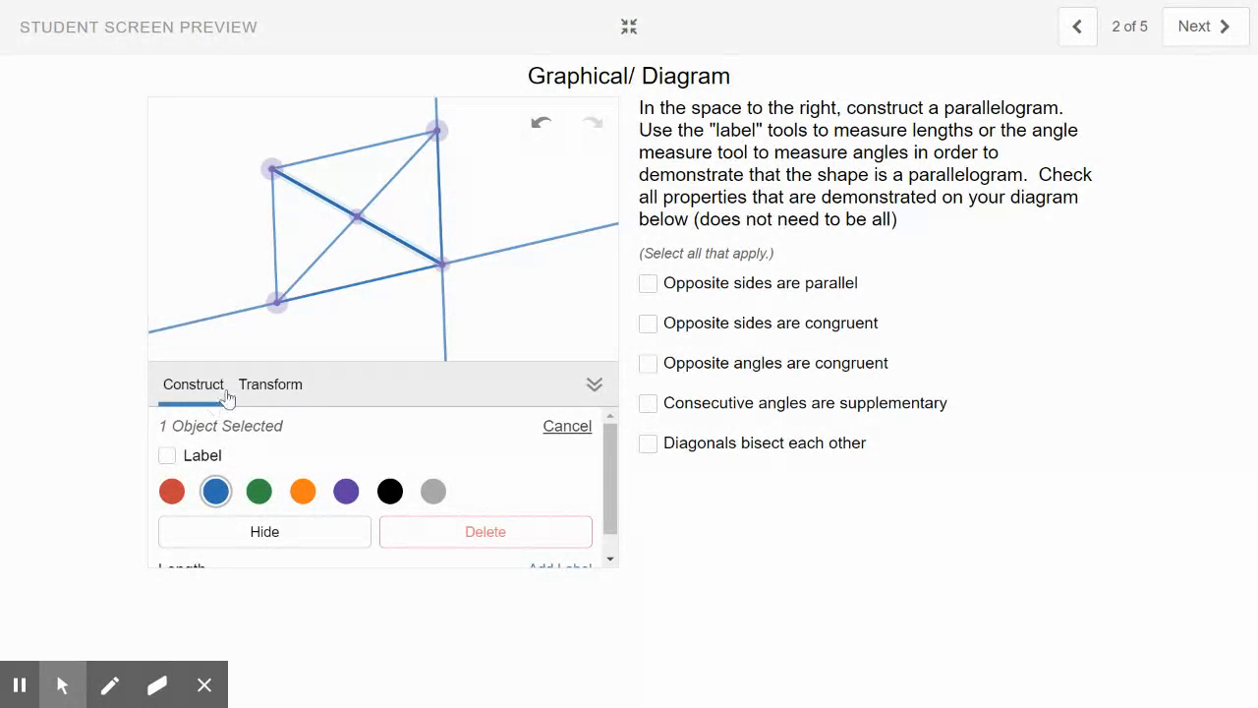
left_click(596, 312)
Draw a segment from the diagonals' intersection to the lower-right vertex and label it with its length
left_click(464, 442)
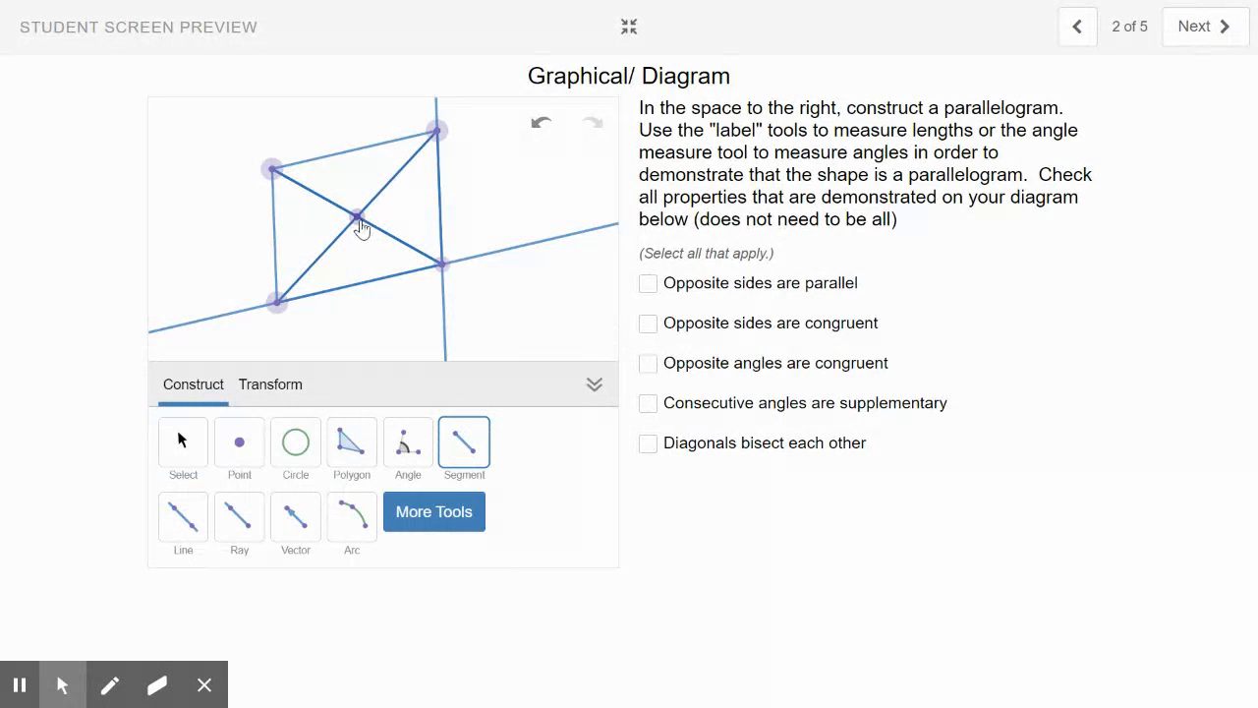
left_click(443, 266)
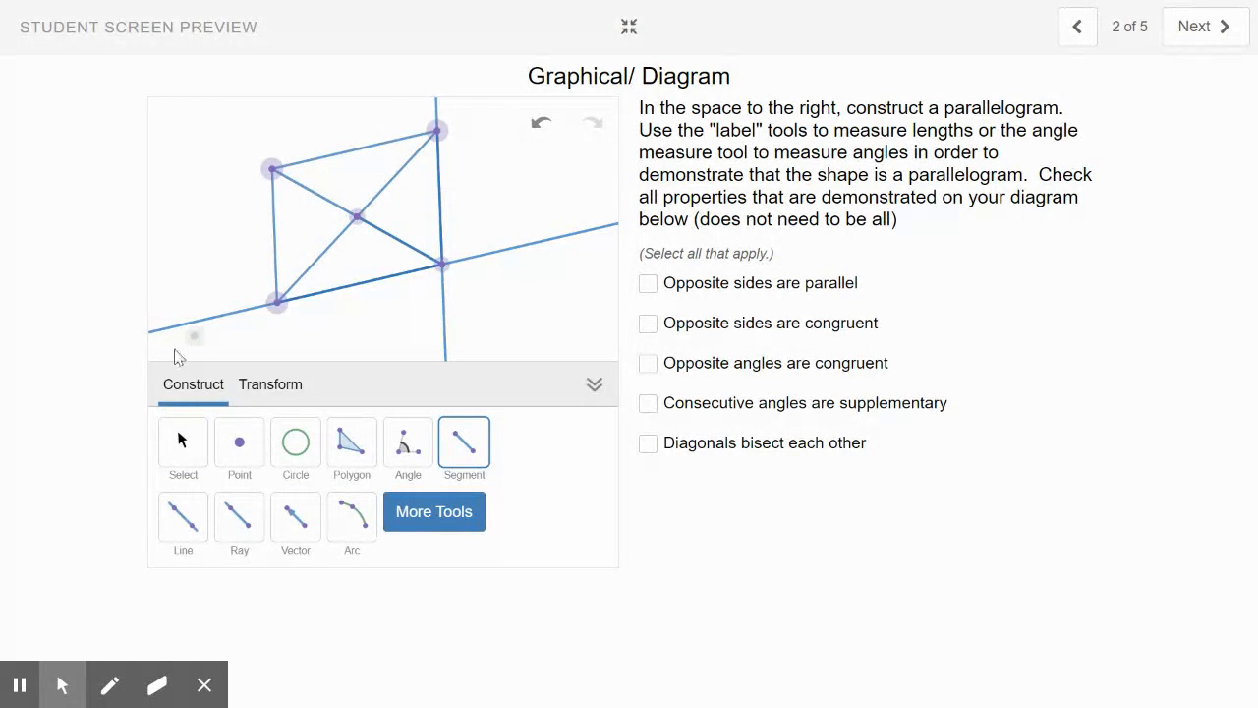
left_click(166, 449)
left_click(396, 244)
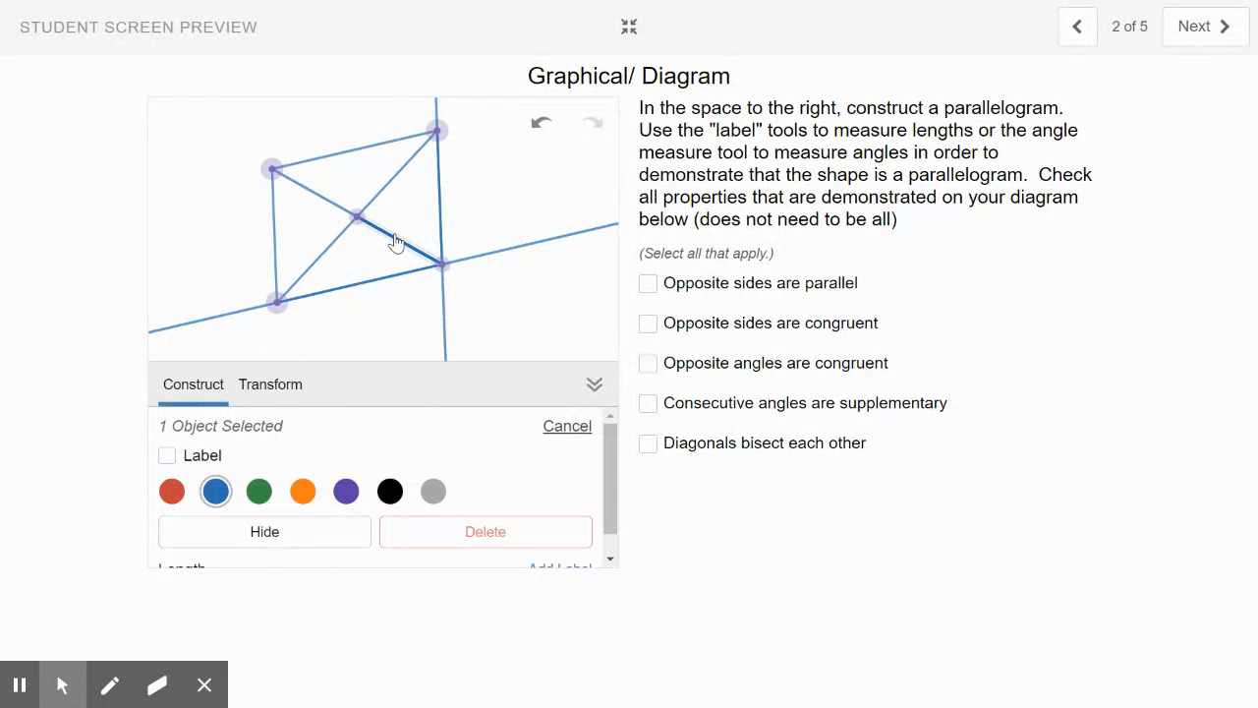
left_click(167, 456)
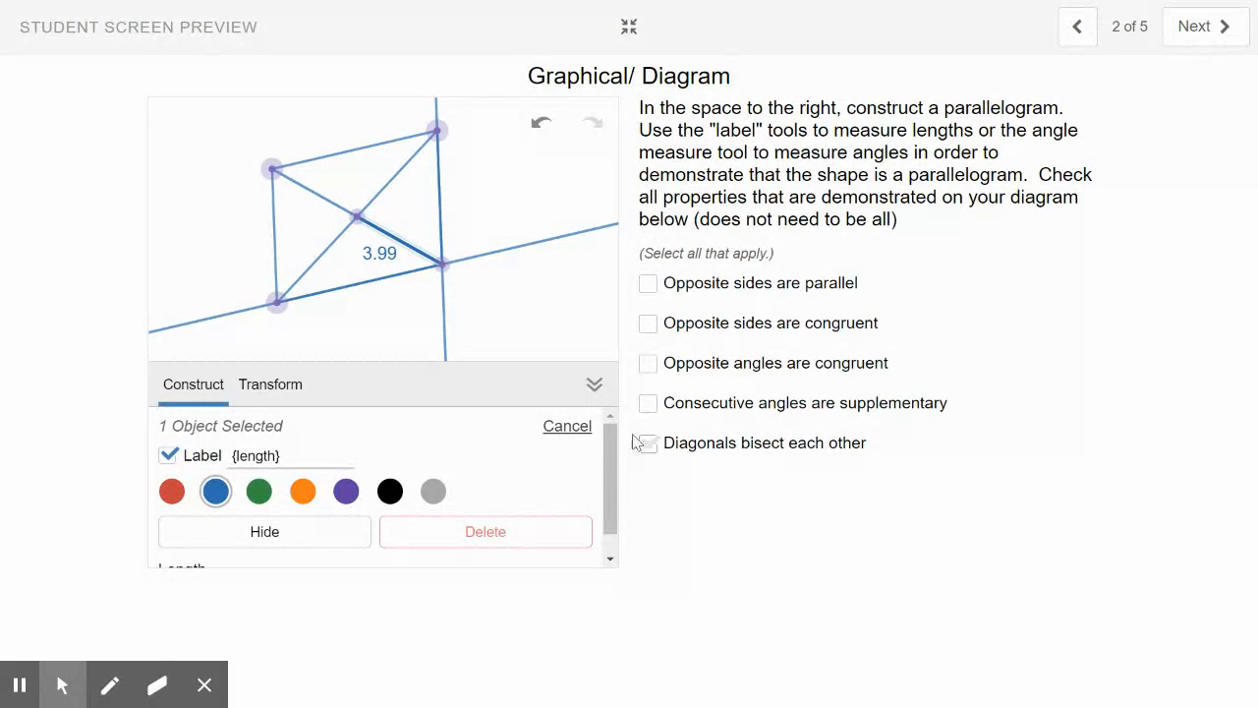
Undo the whole parallelogram construction back to an empty canvas
left_click(540, 126)
left_click(540, 128)
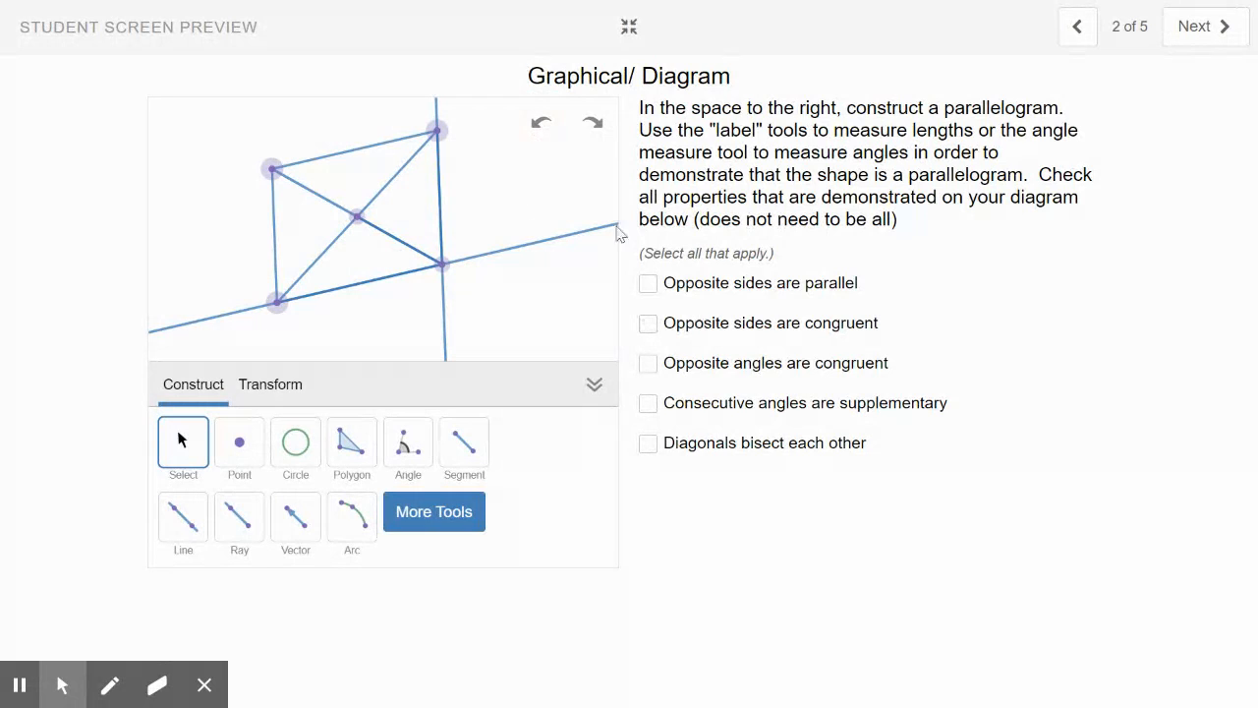
left_click(536, 132)
left_click(537, 132)
left_click(536, 132)
left_click(537, 132)
left_click(537, 132)
left_click(537, 132)
left_click(537, 131)
left_click(537, 132)
left_click(536, 132)
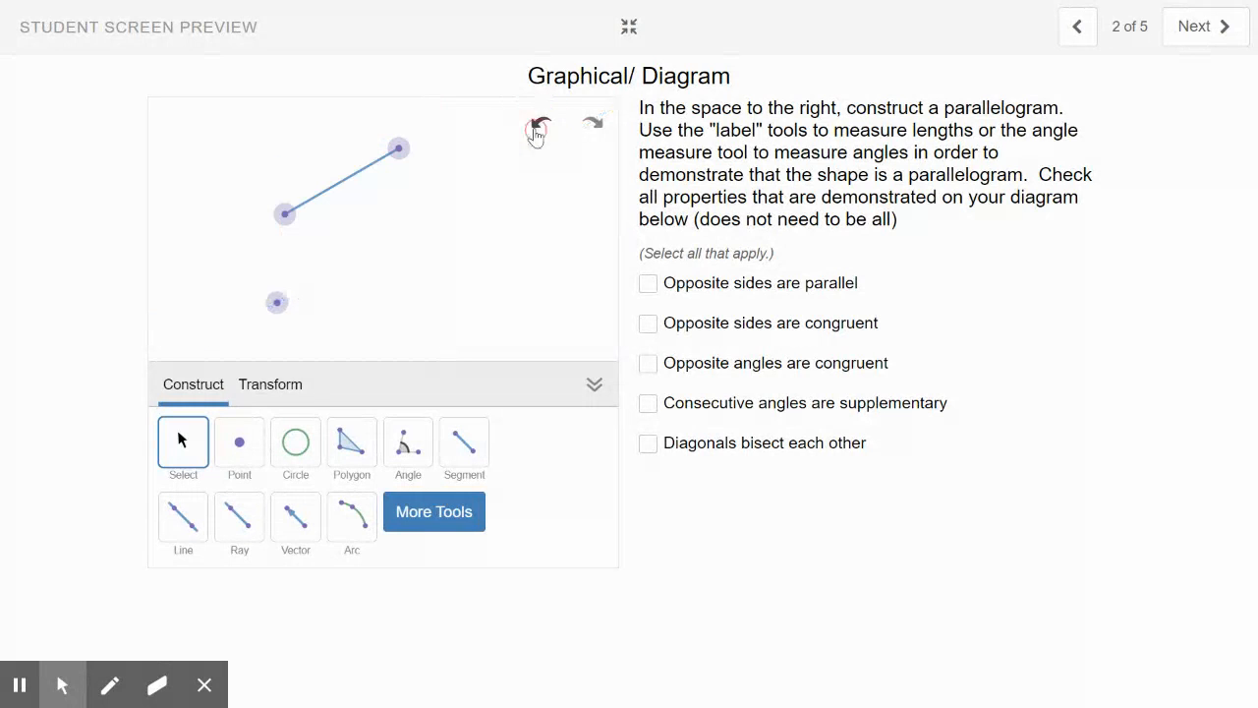
left_click(537, 131)
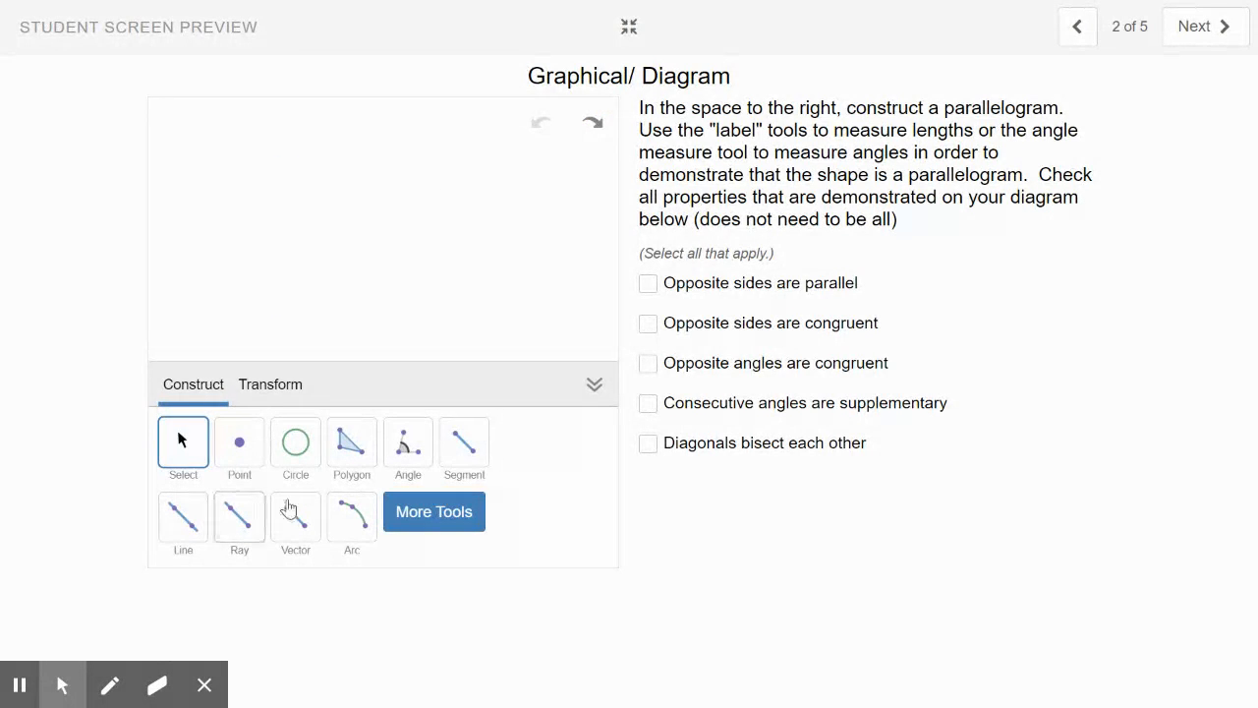
Draw two connected segments forming the upper side and the right side of a parallelogram on the empty canvas
left_click(478, 446)
left_click(307, 202)
left_click(481, 157)
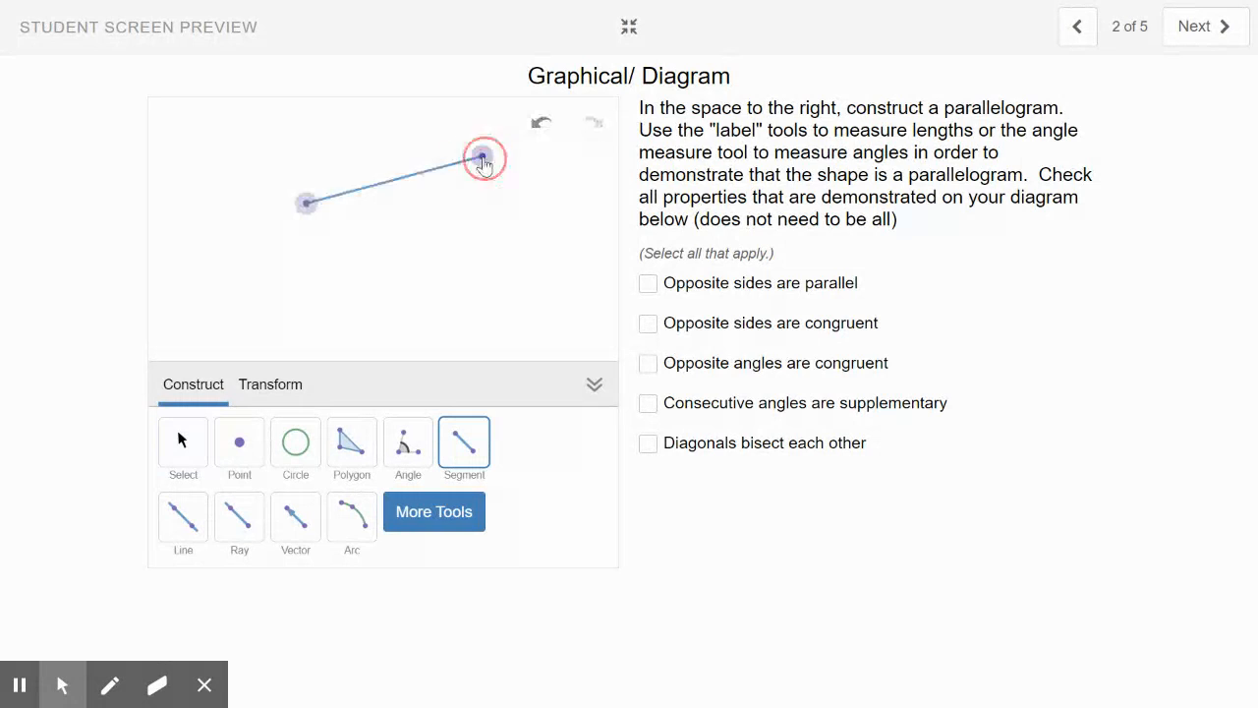
left_click(482, 158)
left_click(501, 263)
left_click(178, 440)
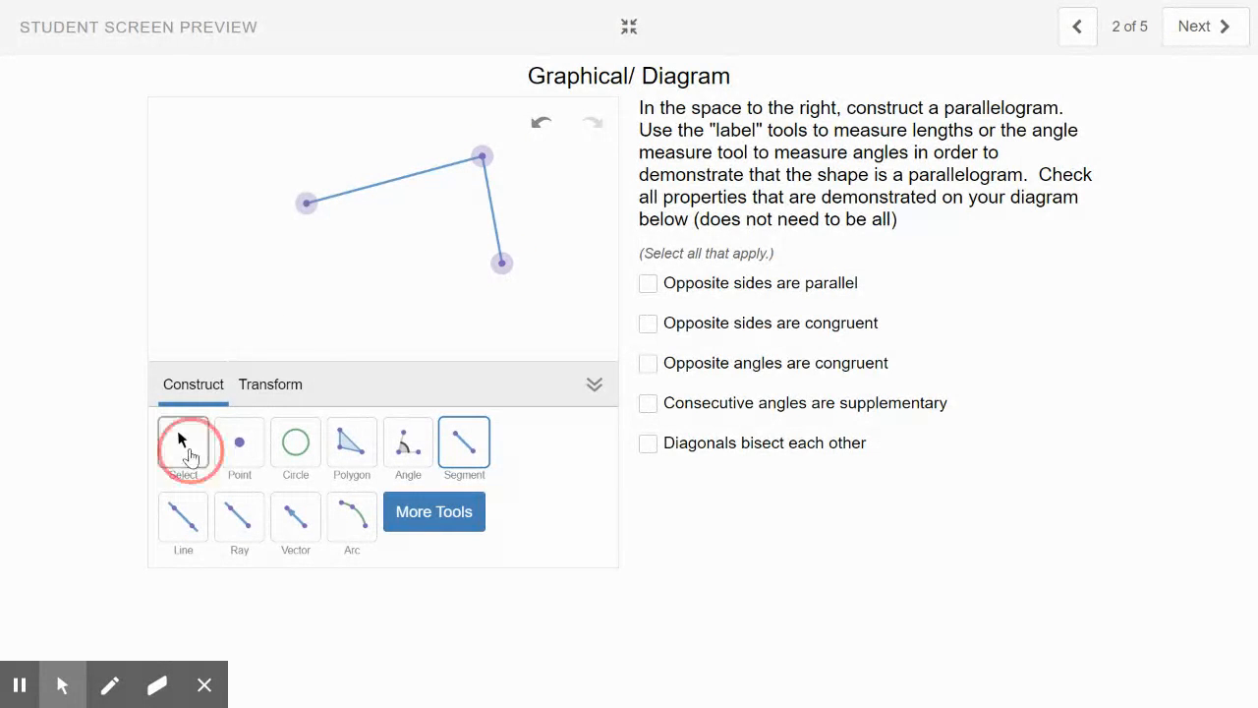
Construct a line parallel to the upper segment through the lower-right endpoint and a line parallel to the right segment through the left endpoint
left_click(455, 505)
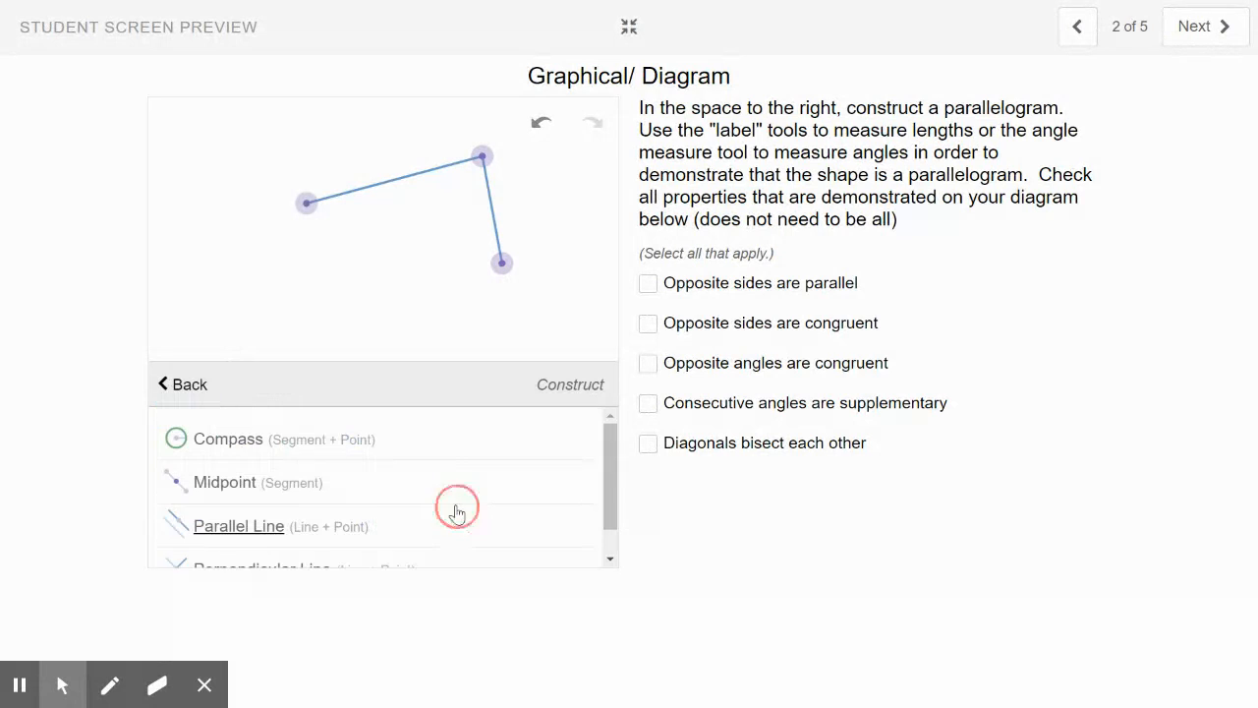
left_click(255, 536)
left_click(387, 183)
left_click(501, 266)
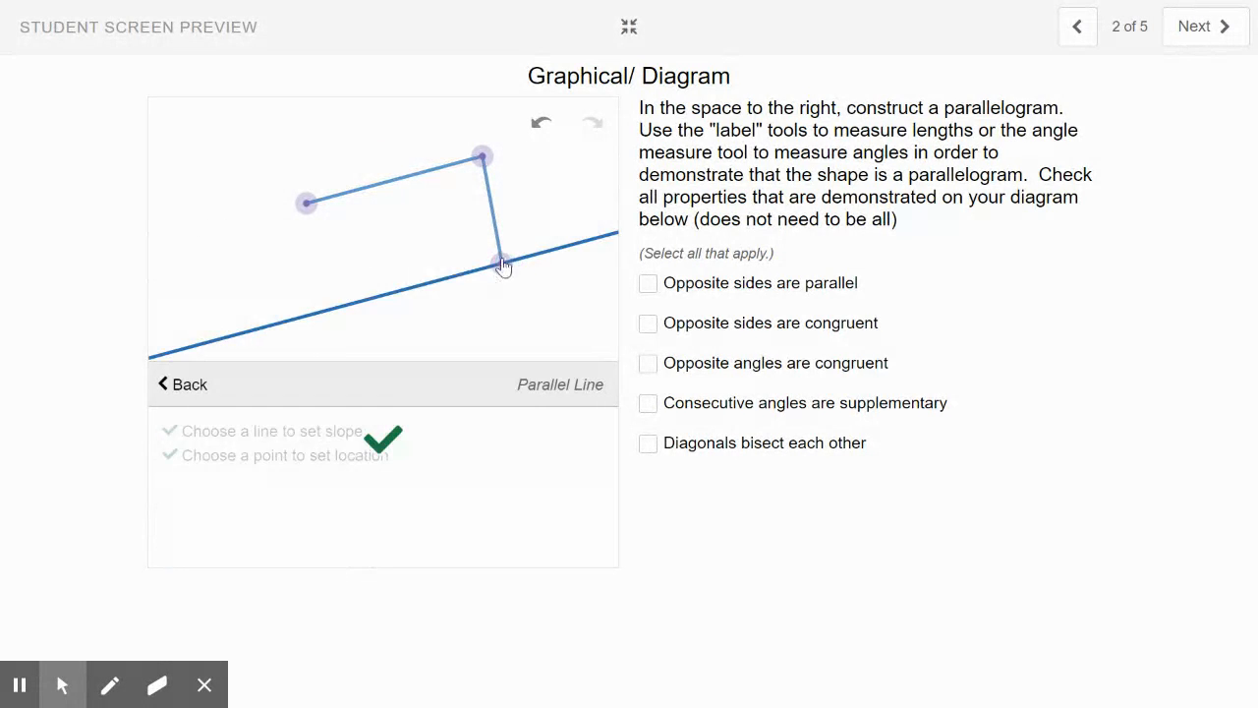
left_click(492, 214)
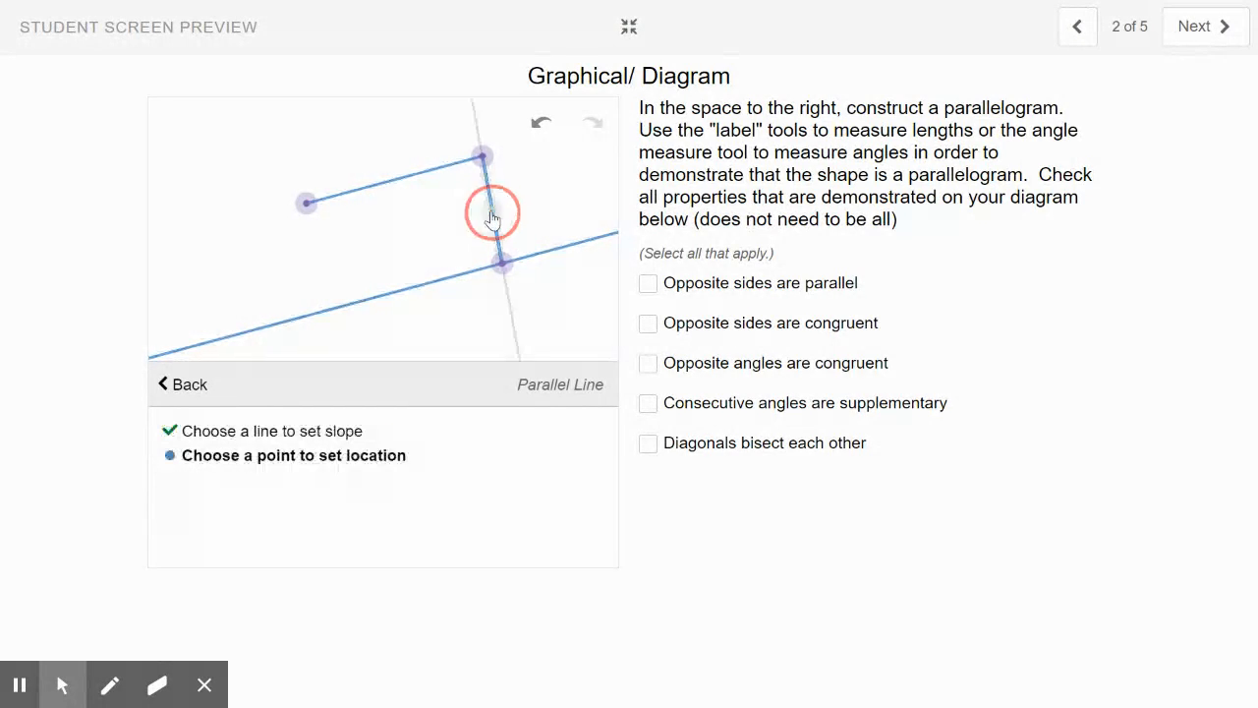
left_click(307, 204)
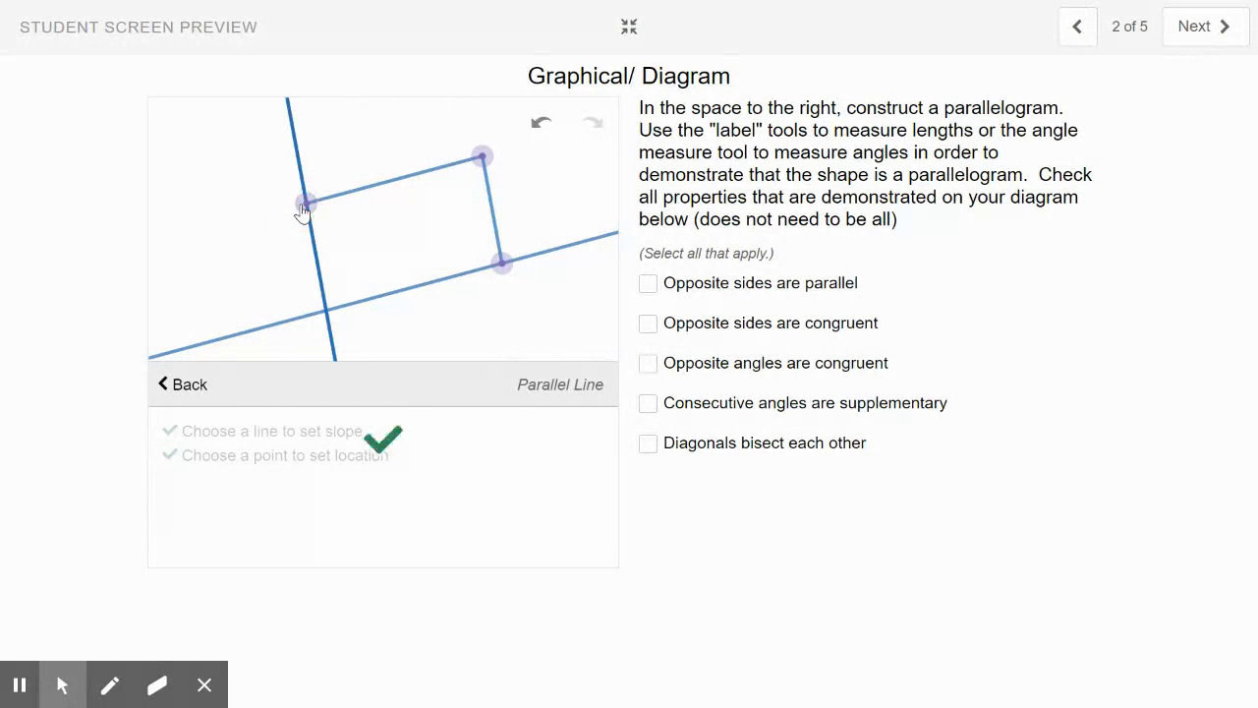
left_click(177, 388)
Draw segments from the intersection of the parallel lines to the lower-right vertex and to the upper-left vertex
left_click(464, 444)
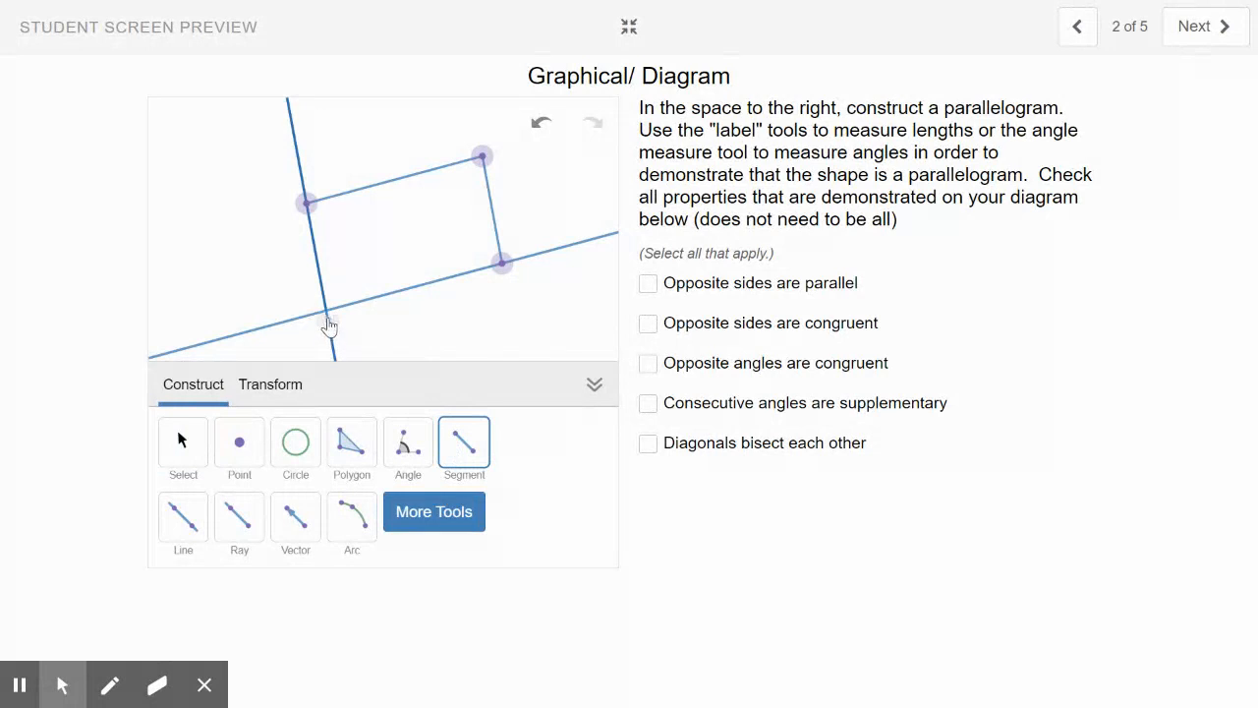
left_click(327, 315)
left_click(505, 269)
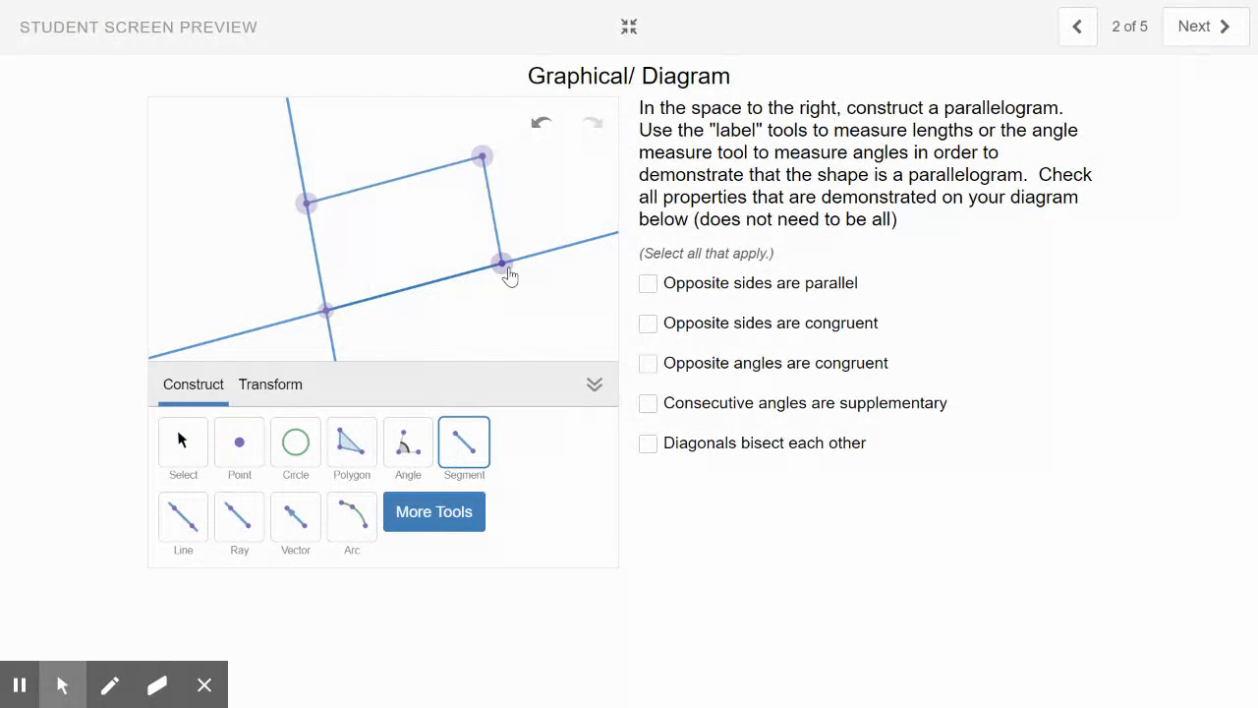
left_click(307, 203)
left_click(327, 312)
Move the upper-right vertex outward to the right to reshape the parallelogram
left_click(182, 433)
left_click_drag(483, 159, 567, 187)
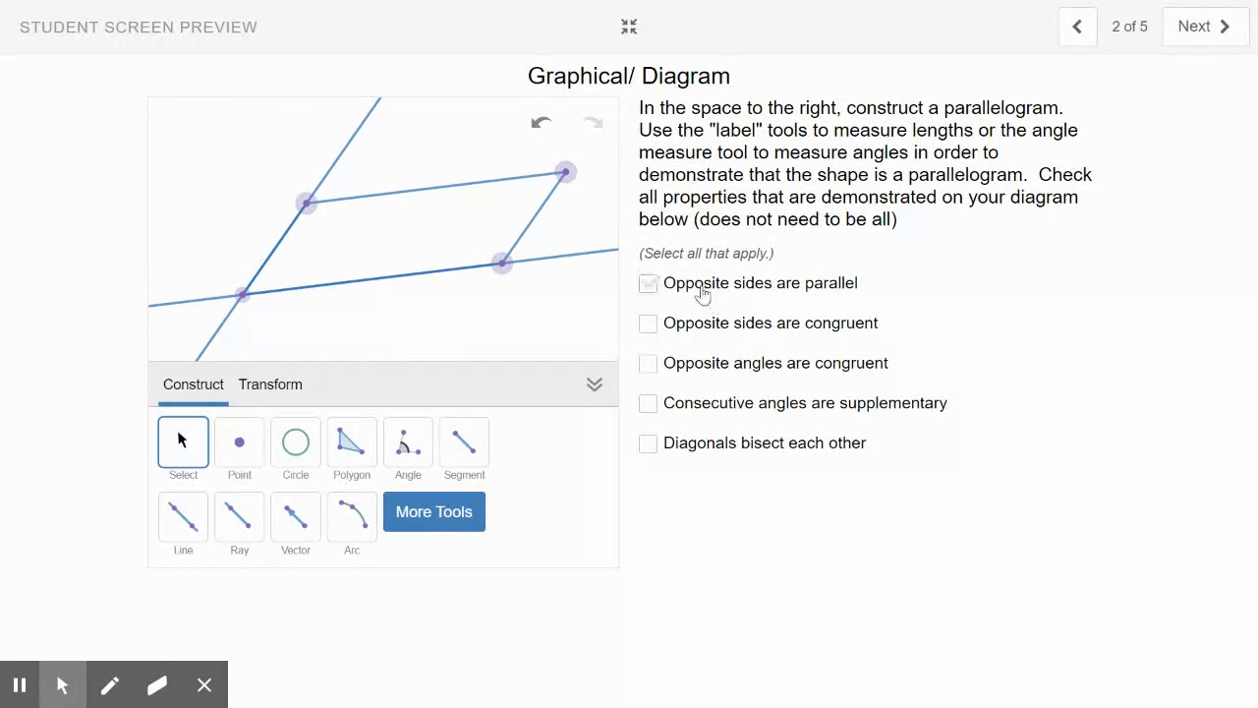
left_click(459, 146)
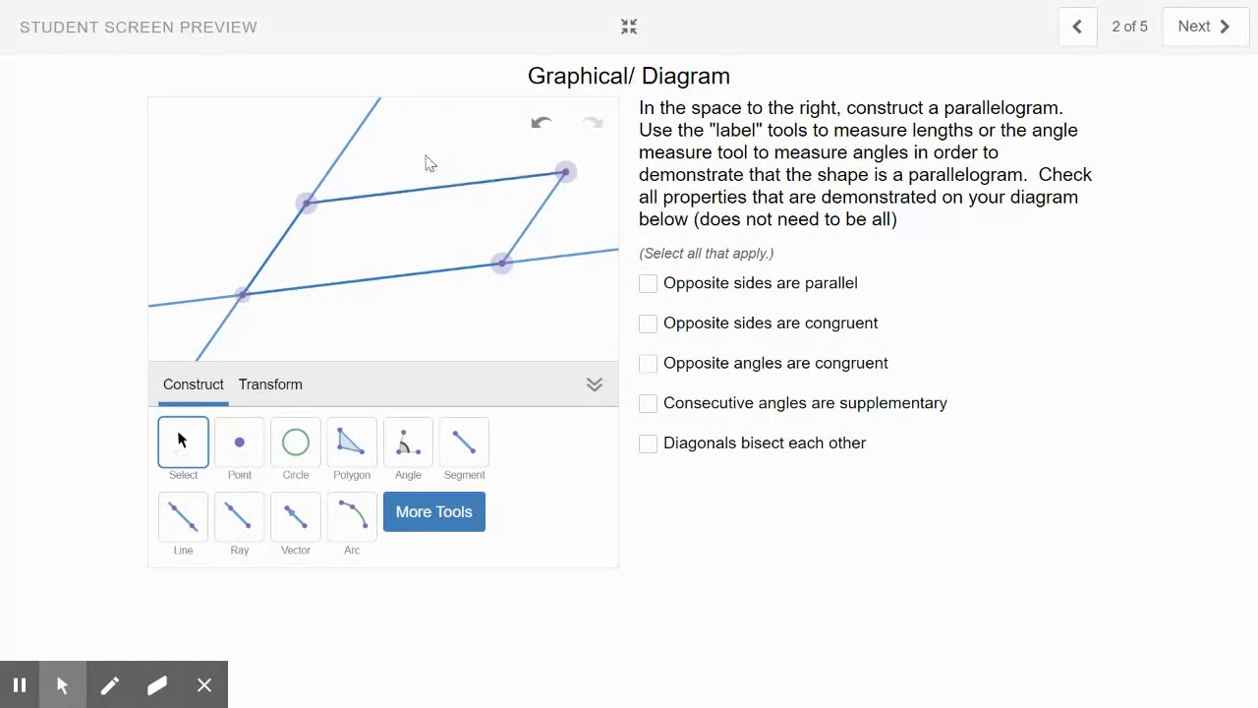
Label the parallelogram's upper side and right side with their lengths
left_click(425, 190)
left_click(167, 454)
left_click(518, 242)
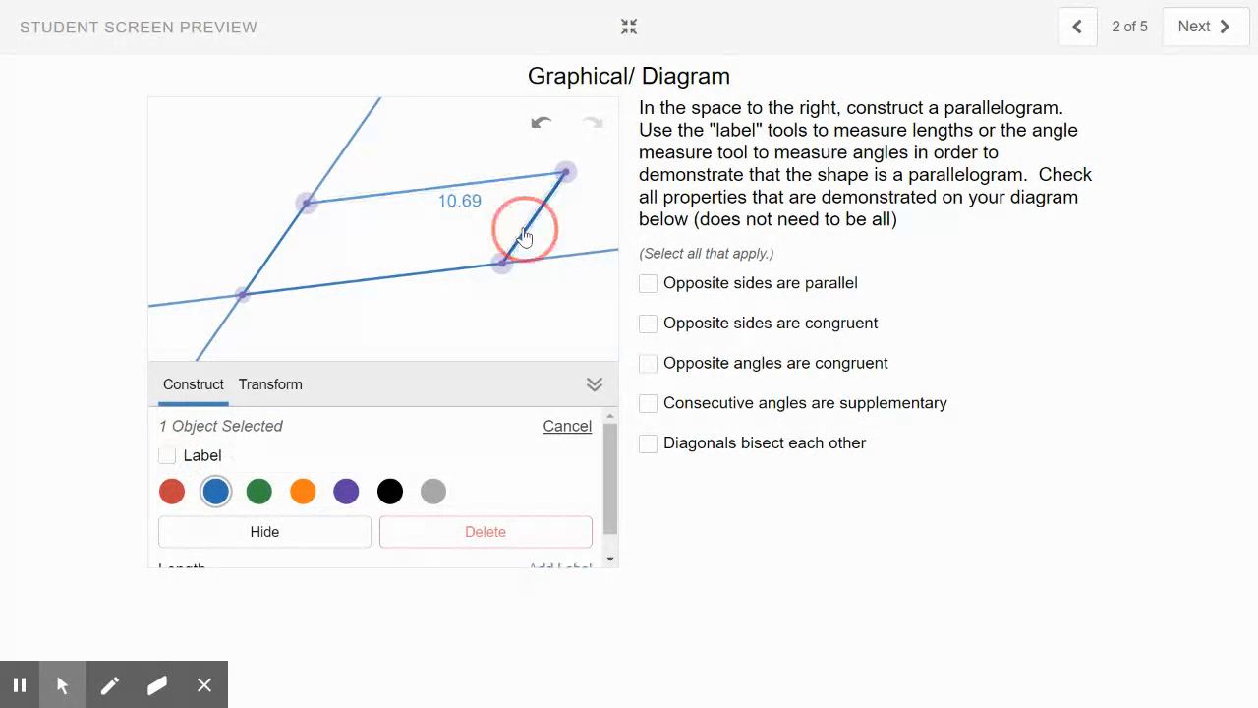
left_click(167, 459)
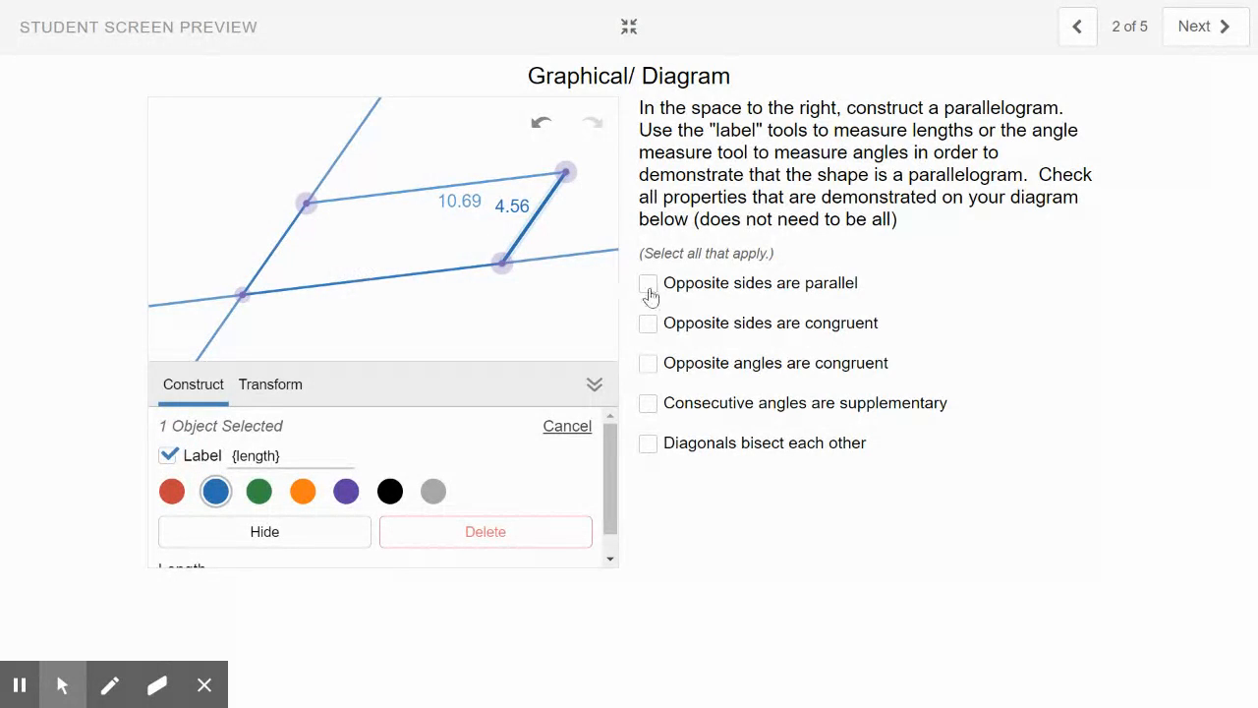
Undo the length labels on the parallelogram's sides
left_click(540, 123)
left_click(541, 124)
left_click(541, 124)
Mark the interior angle measures at the parallelogram's upper-right and lower-right vertices
left_click(418, 450)
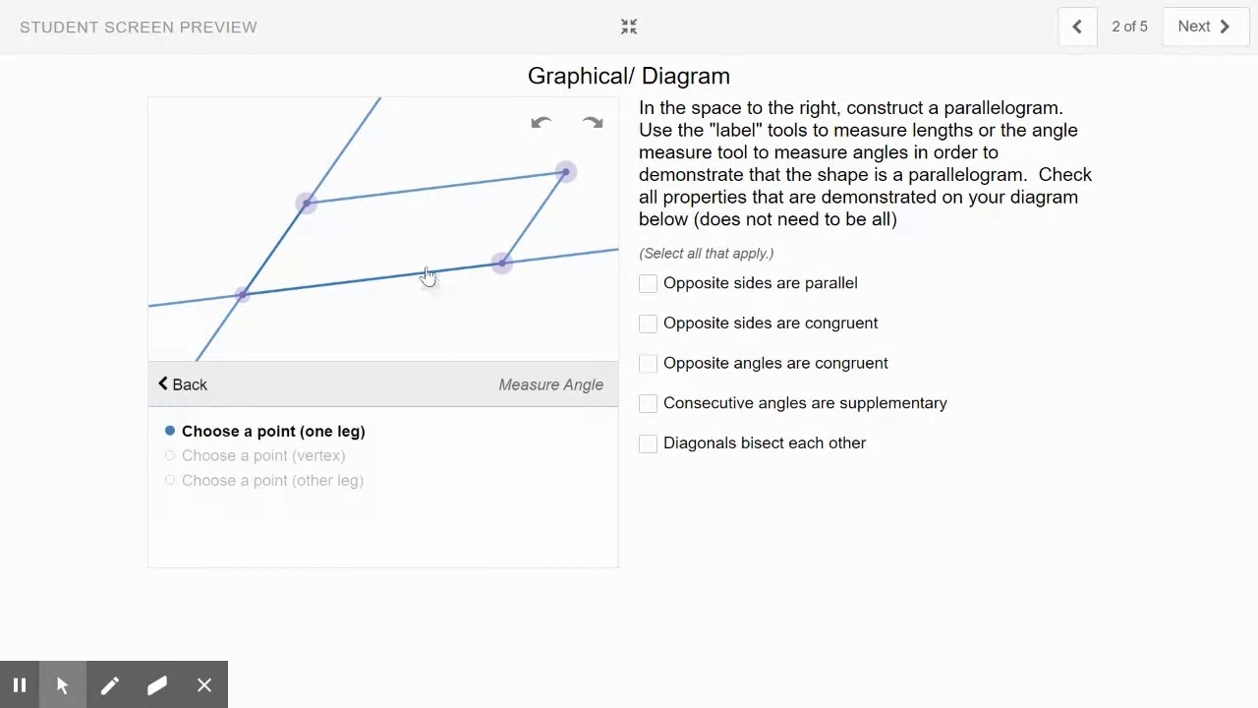
left_click(308, 205)
left_click(565, 173)
left_click(502, 264)
left_click(567, 174)
left_click(502, 263)
left_click(242, 296)
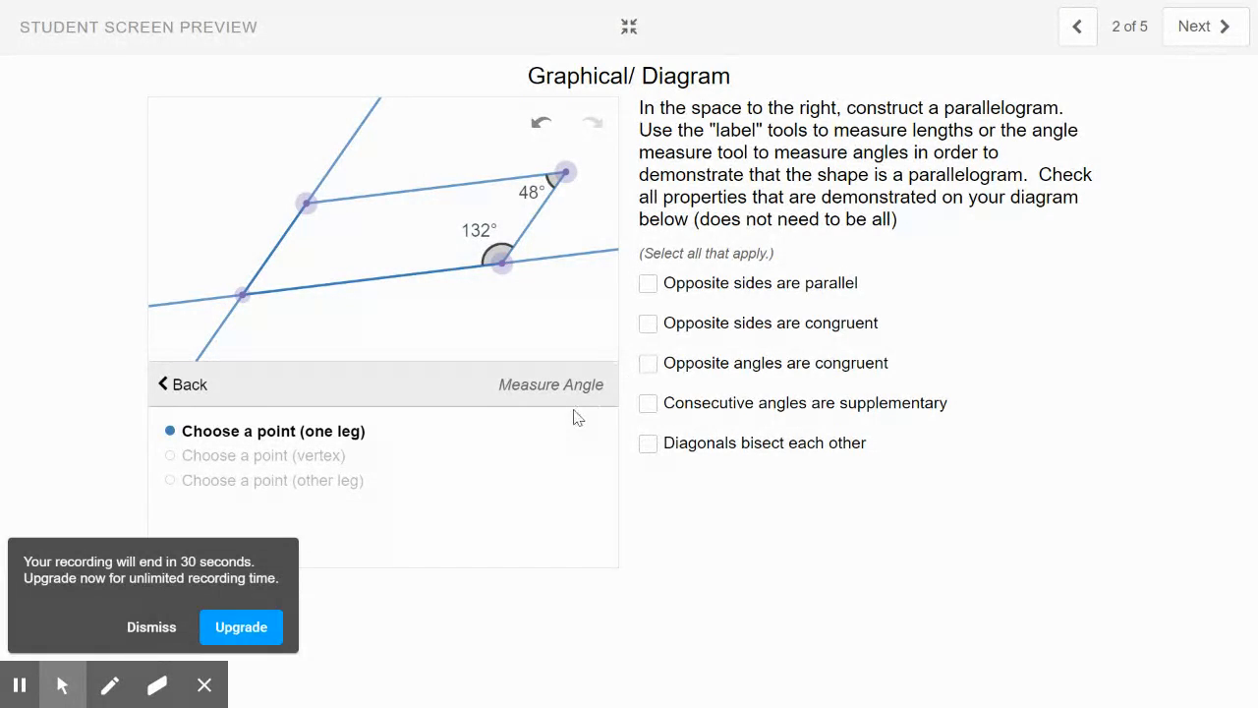
On slide 3, enter "segment AB" and "Segment AC" in the first column's two rows below the table header
left_click(1186, 33)
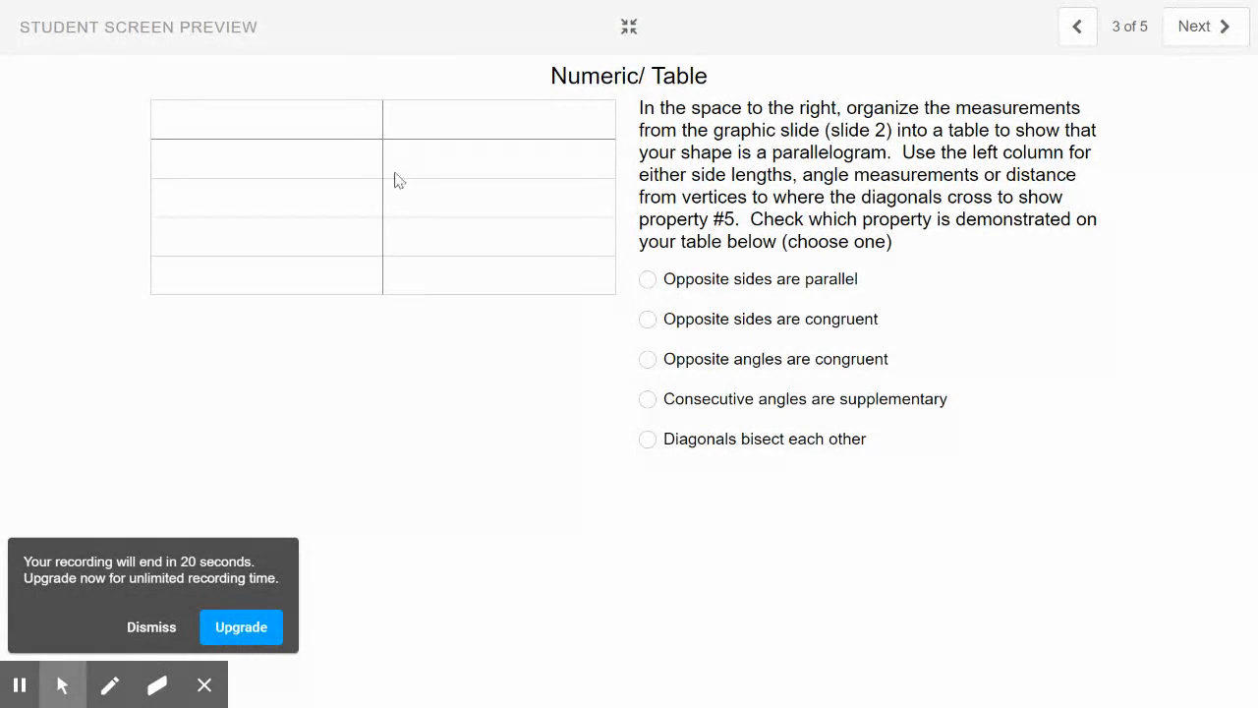
left_click(271, 162)
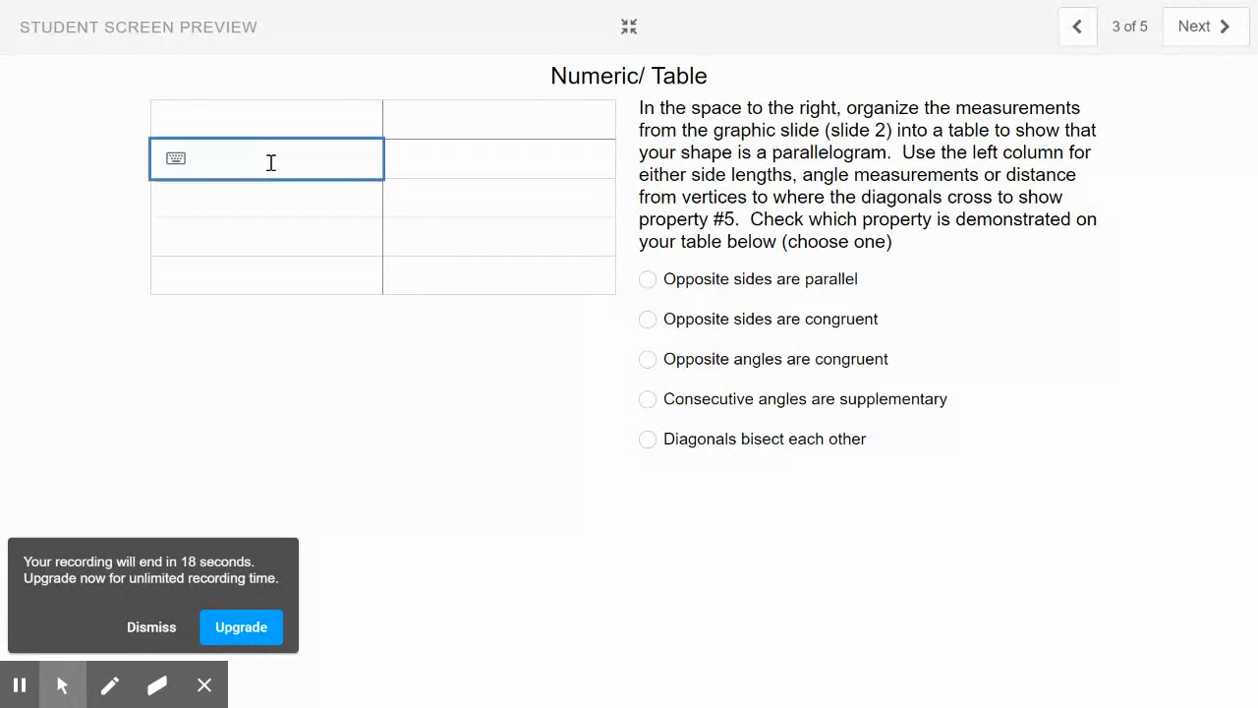
type("segment AB")
left_click(478, 164)
left_click(233, 200)
type("Aegment AC")
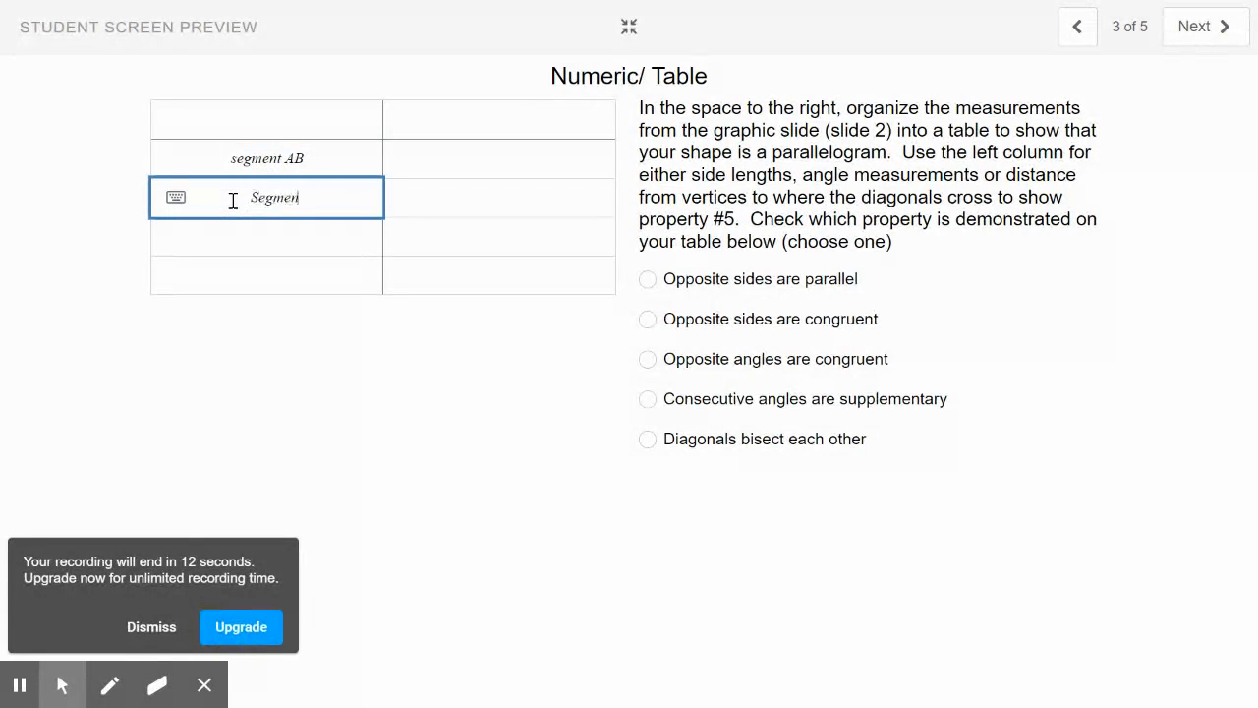
left_click(504, 194)
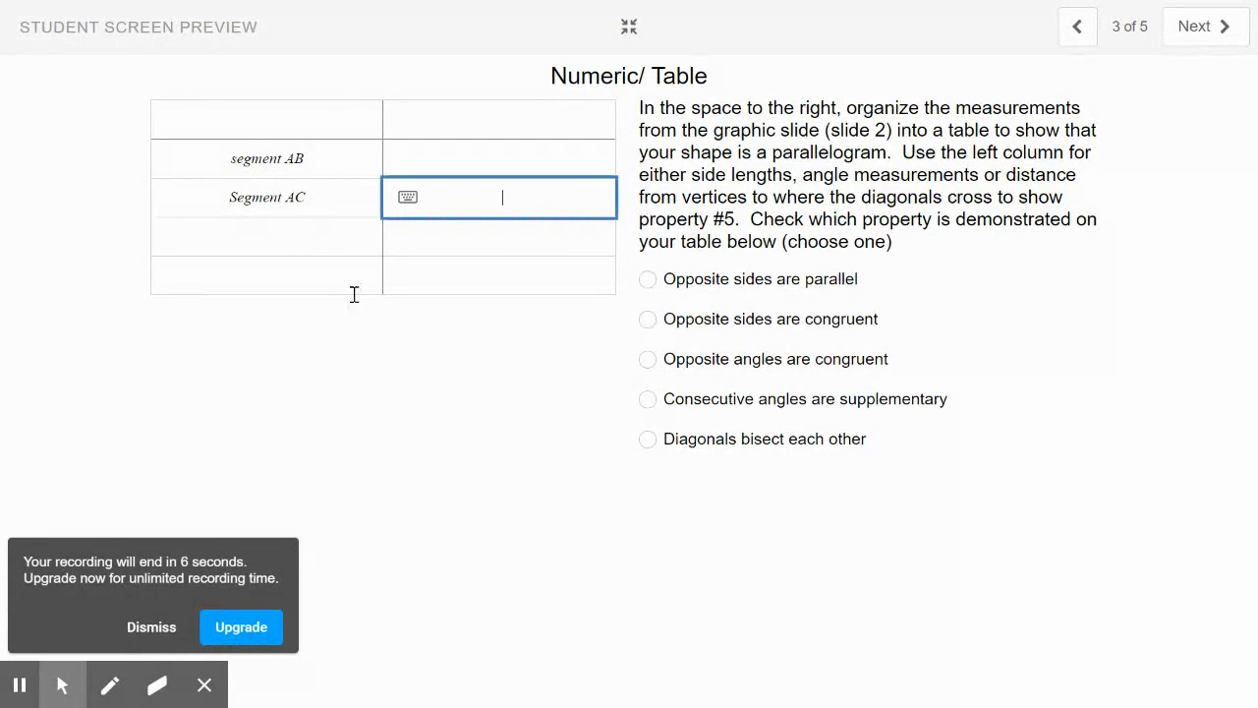
Go to slide 4 and place the cursor in the written explanation's answer field
left_click(1183, 30)
left_click(883, 169)
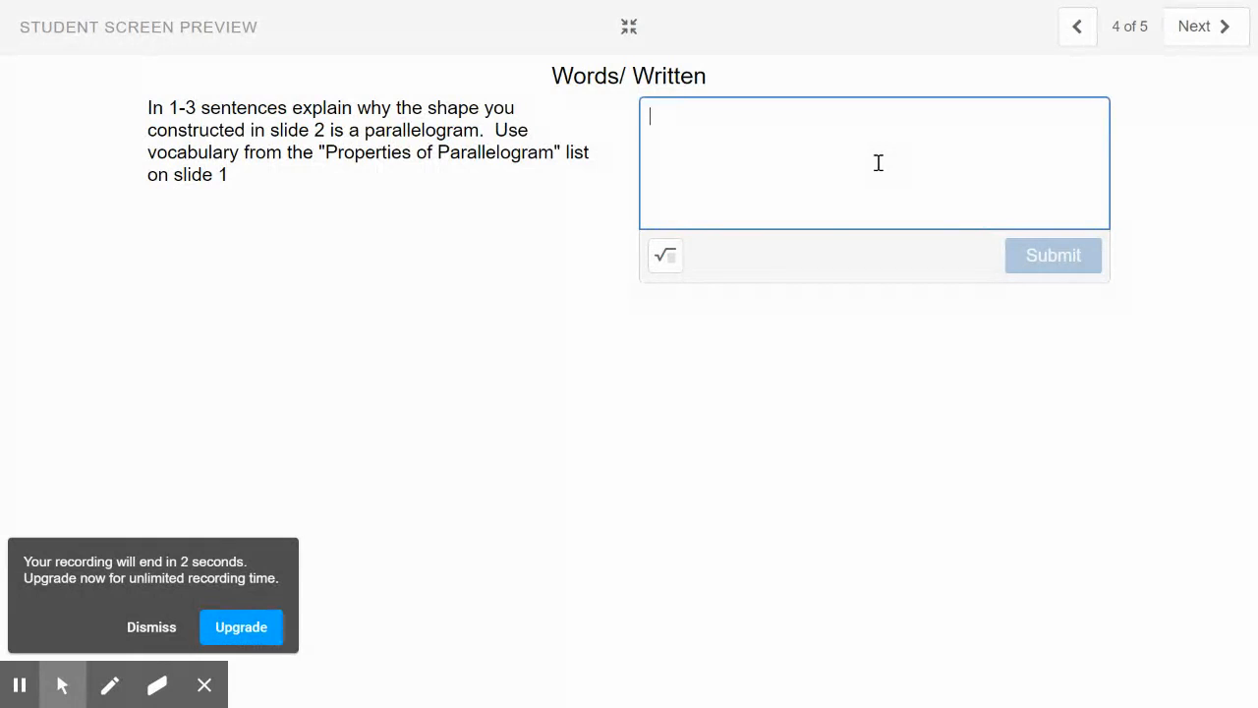